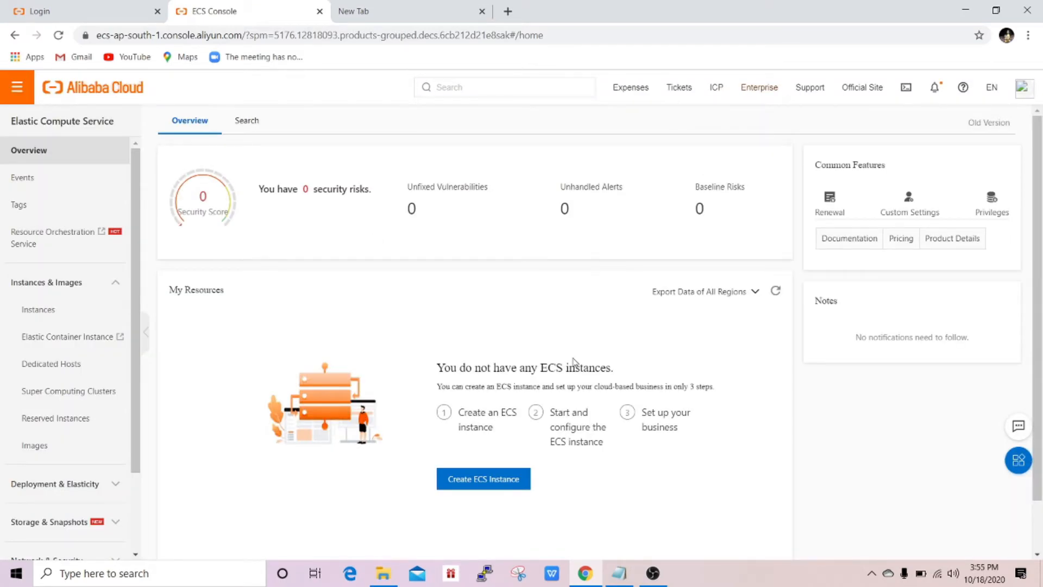
# - Launch the ECS instance purchase wizard from My Resources on the Overview page
pyautogui.click(462, 481)
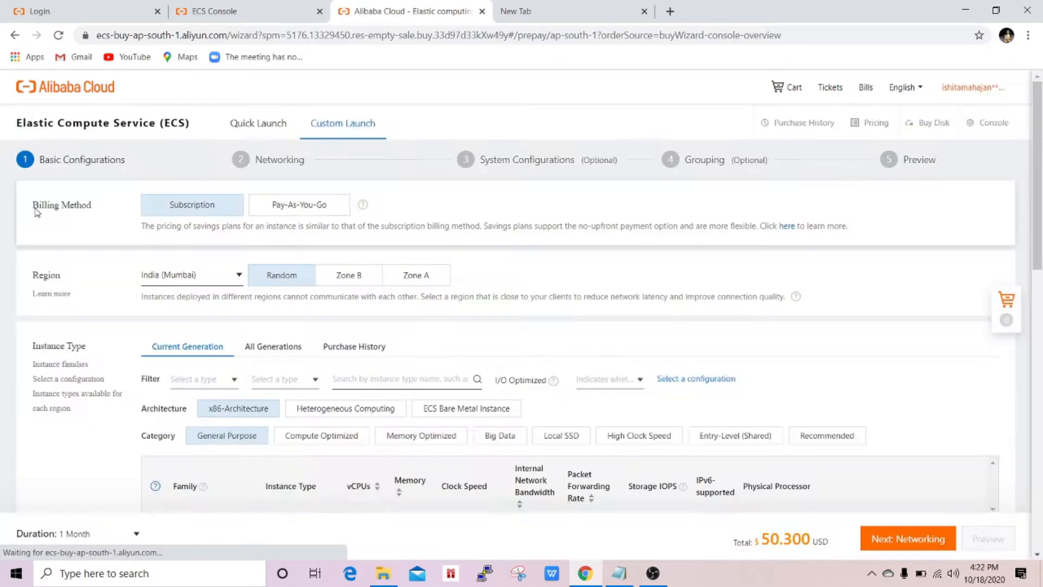
# - Switch the billing method to Pay-As-You-Go, priced at $0.108 USD per hour
pyautogui.moveTo(34, 208); pyautogui.dragTo(107, 220)
pyautogui.click(107, 220)
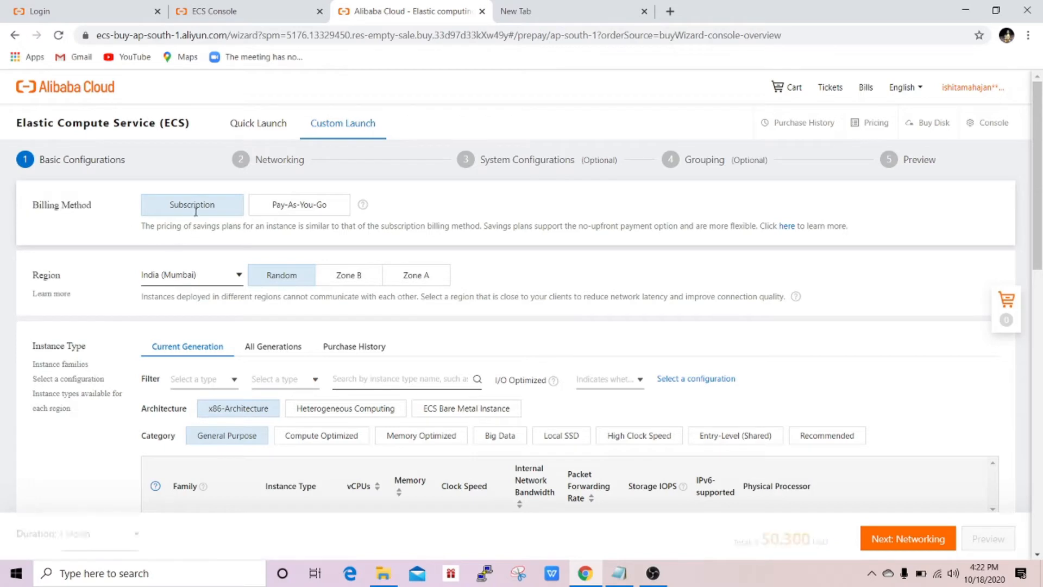
pyautogui.click(305, 209)
pyautogui.scroll(-1, 171, 289)
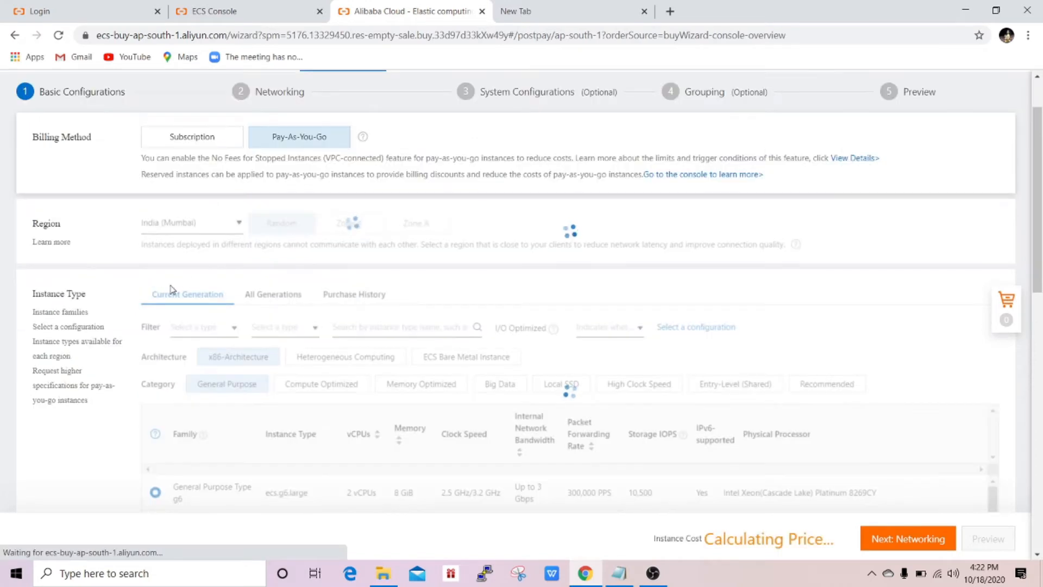
pyautogui.moveTo(31, 242); pyautogui.dragTo(72, 242)
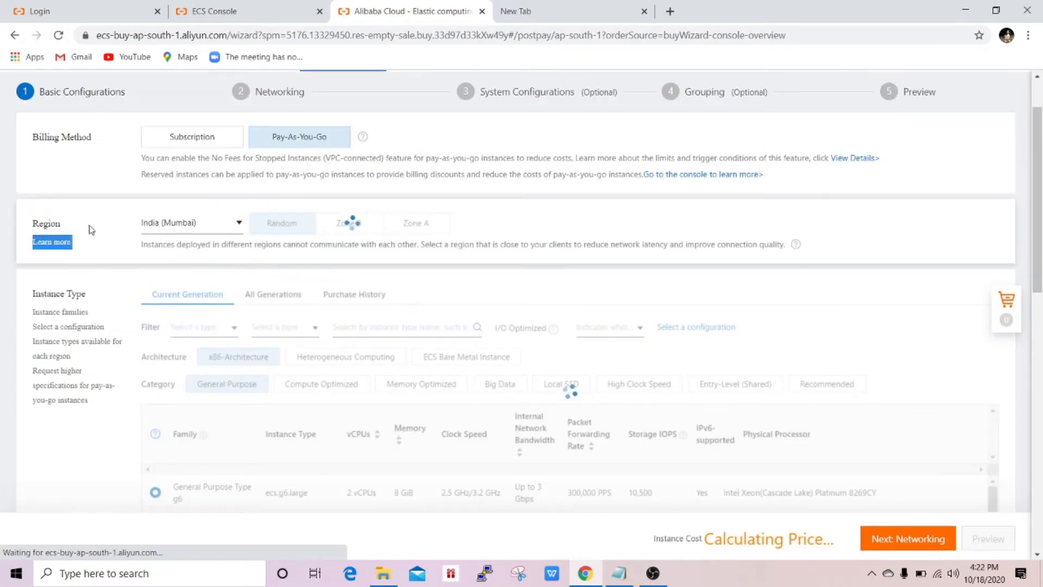
pyautogui.click(91, 230)
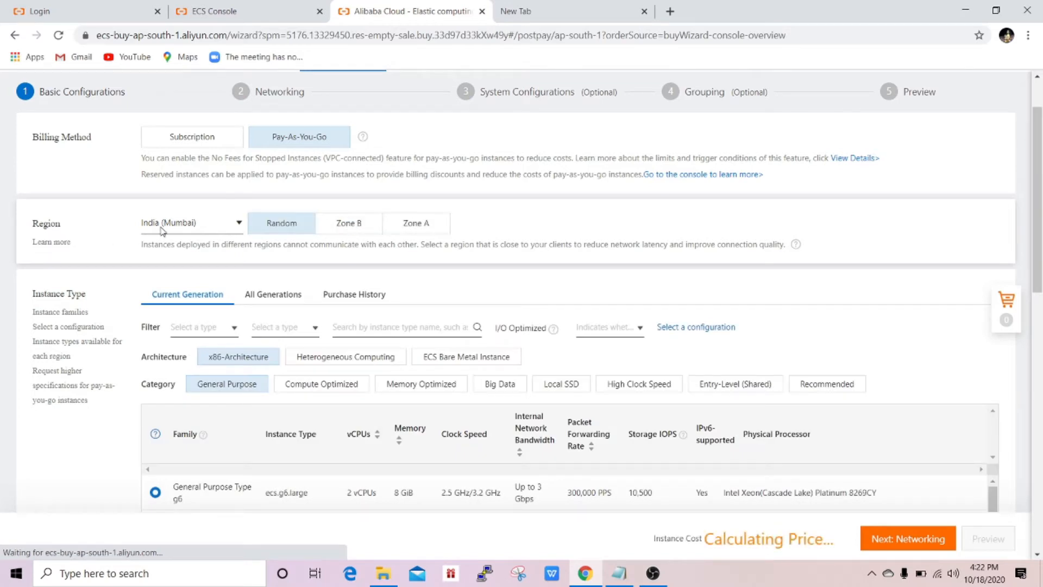
pyautogui.click(213, 224)
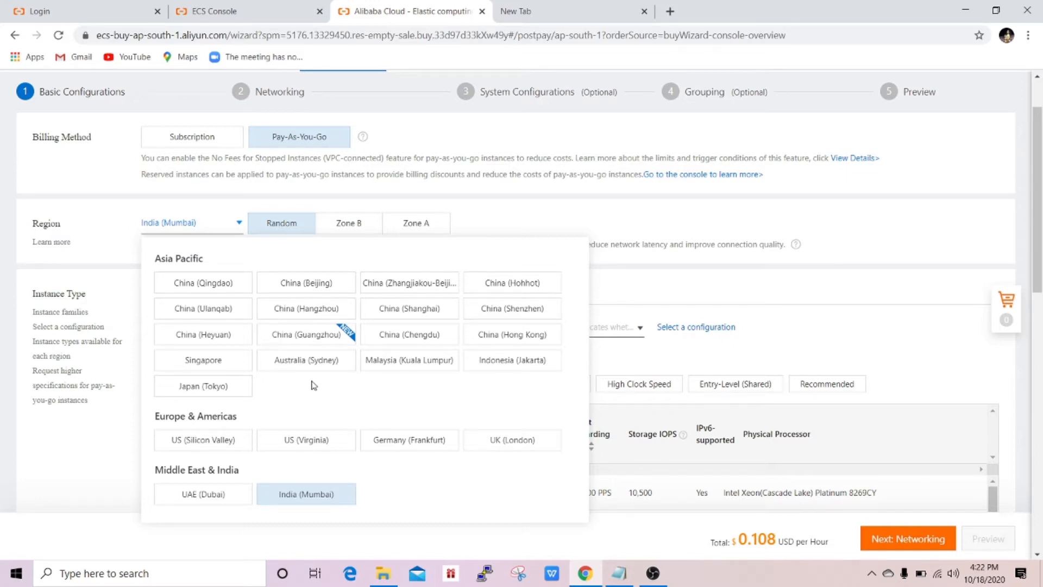
# - Keep India (Mumbai) as the region and set the zone to Random after trying Zones A and B
pyautogui.click(312, 499)
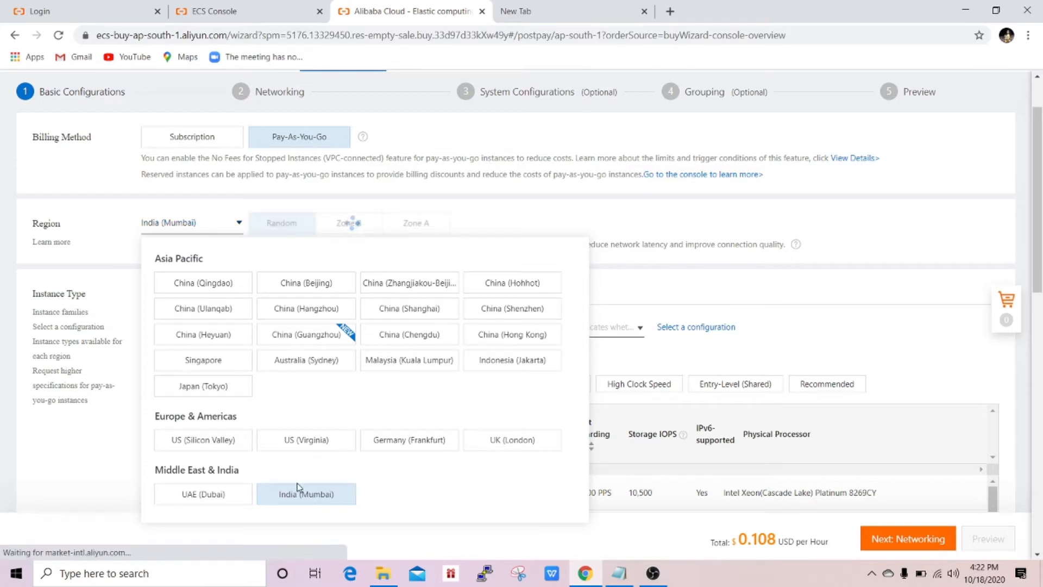
pyautogui.click(210, 226)
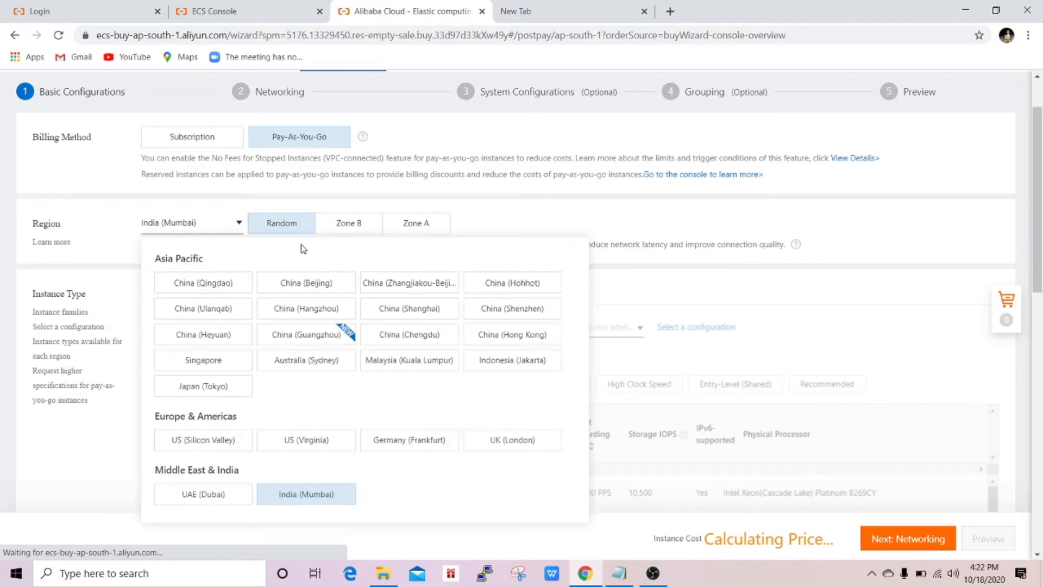
pyautogui.click(409, 234)
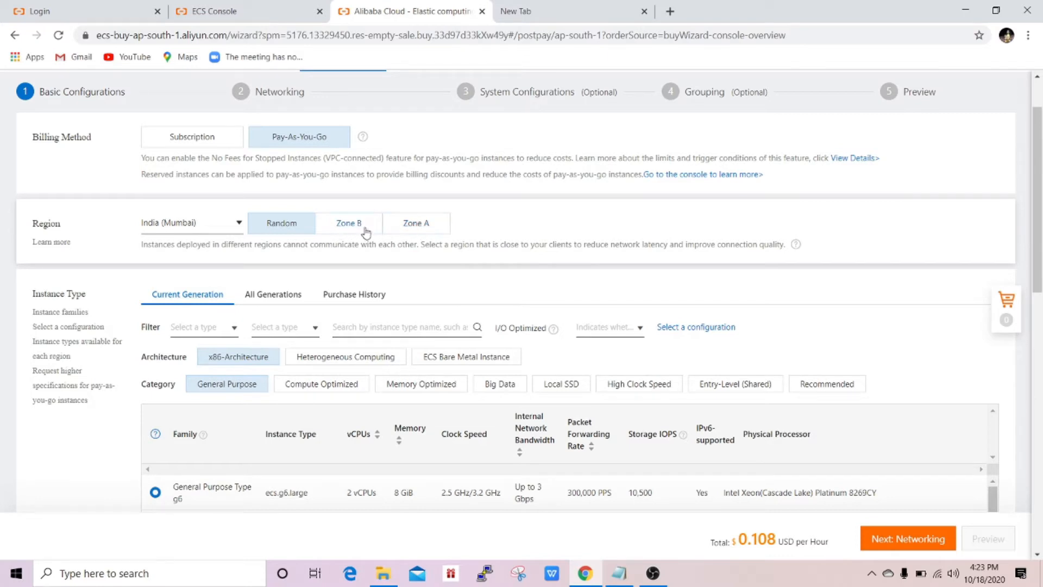
pyautogui.click(422, 231)
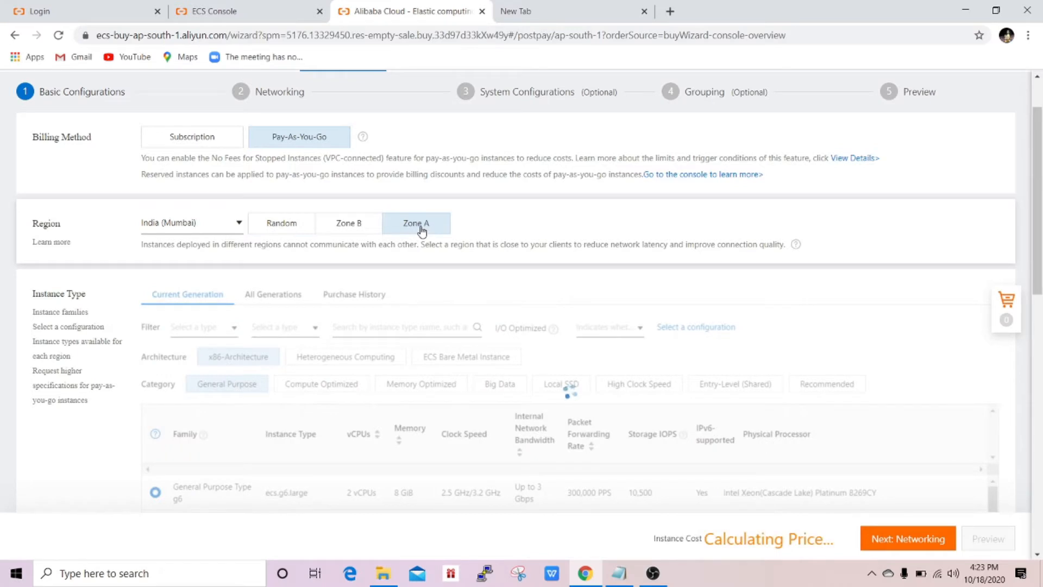
pyautogui.click(351, 226)
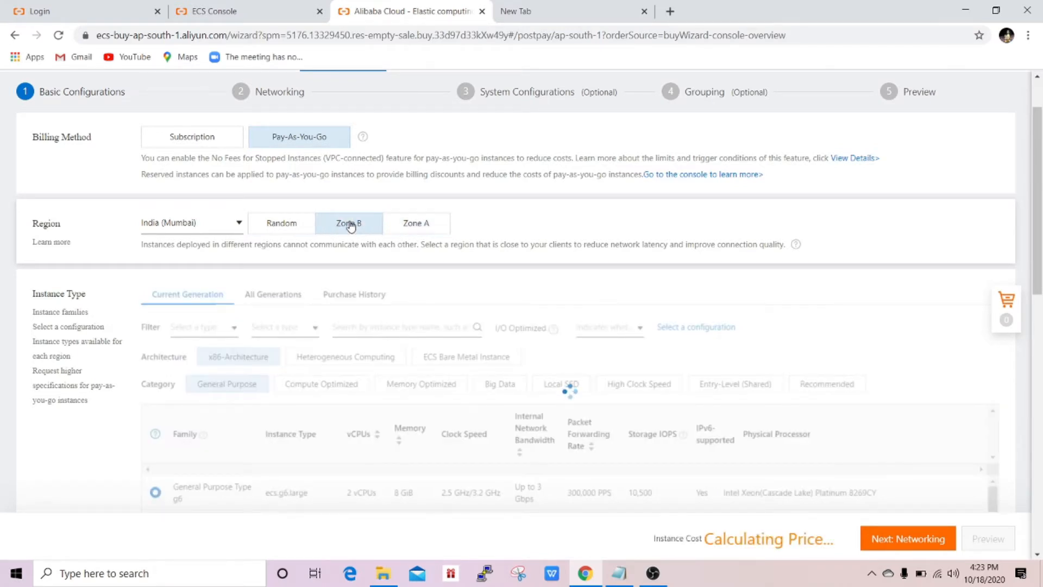
pyautogui.click(281, 225)
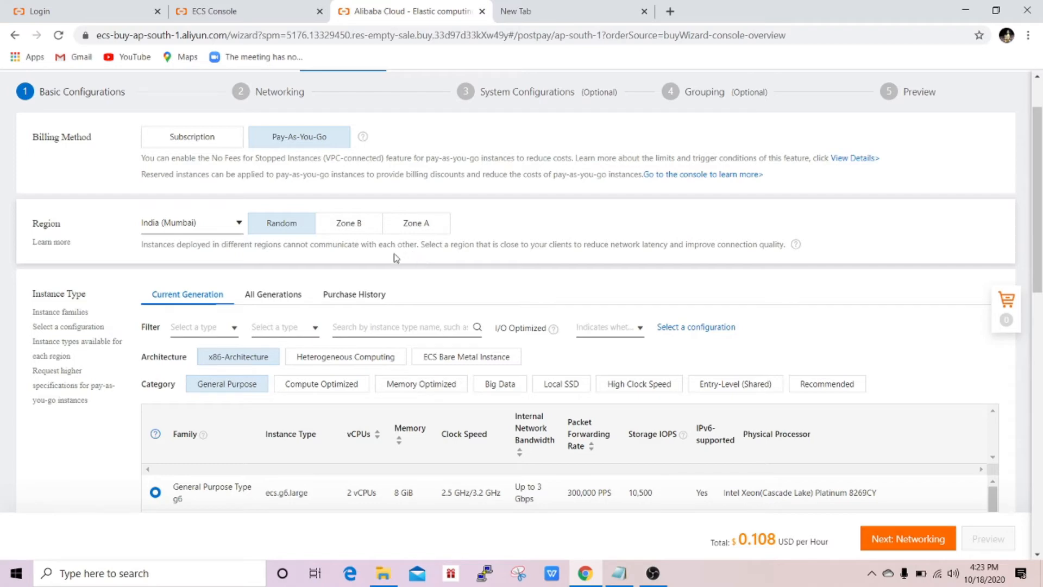
pyautogui.scroll(-4, 314, 255)
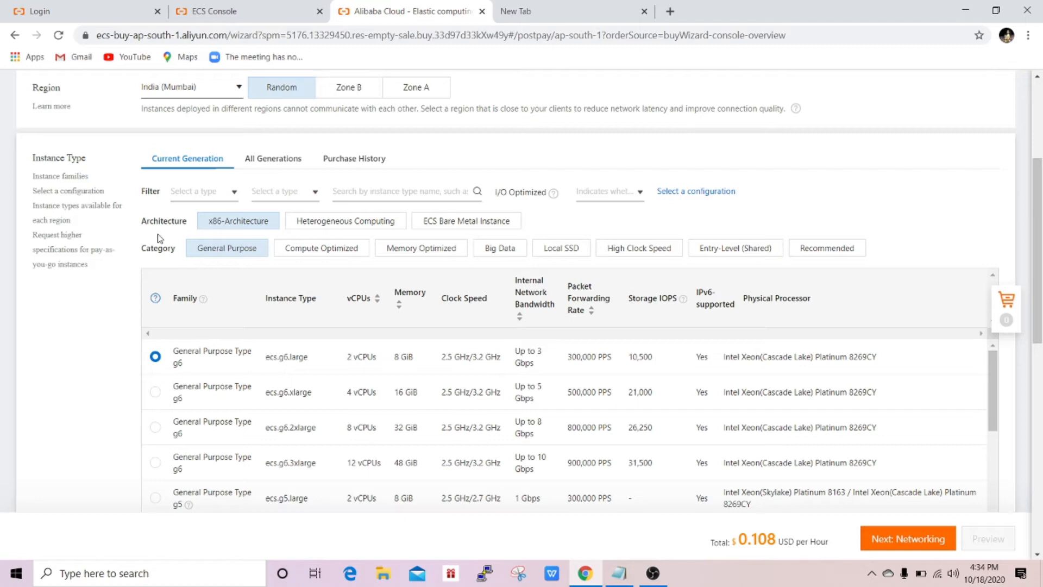
# - Open the vCPU filter dropdown under Instance Type
pyautogui.scroll(1, 159, 238)
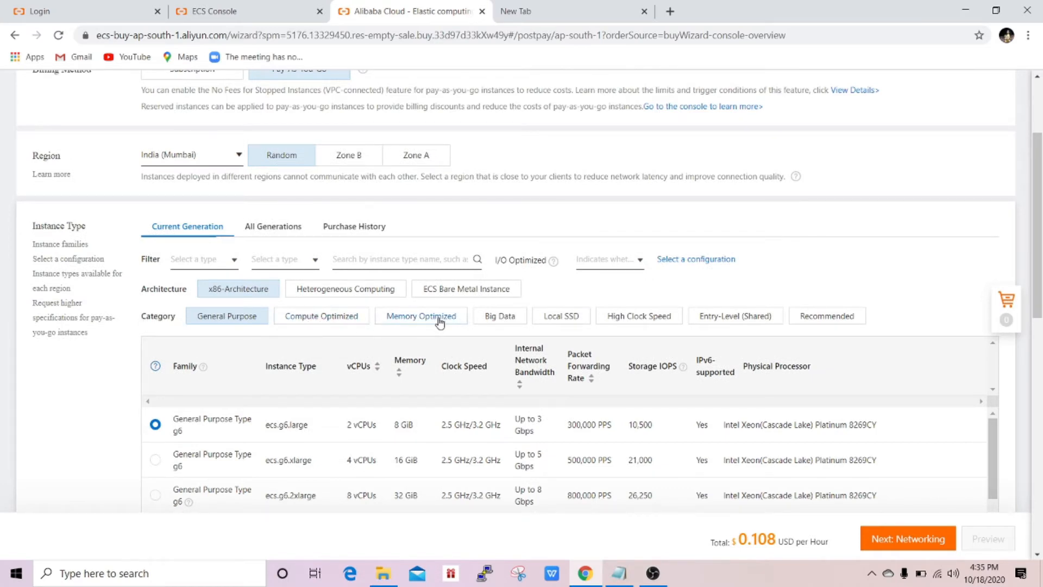
pyautogui.scroll(-1, 202, 321)
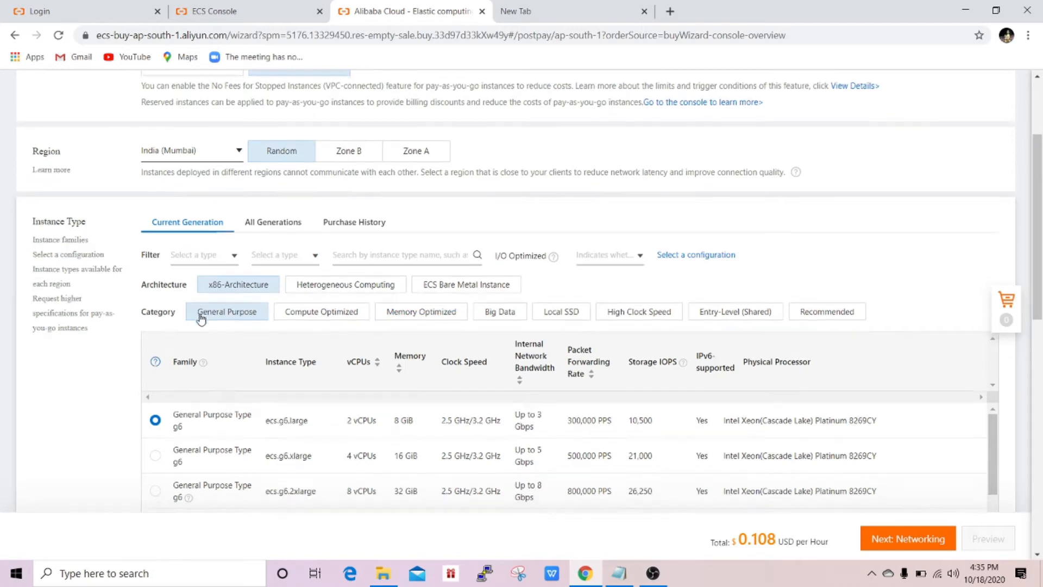
pyautogui.scroll(1, 220, 312)
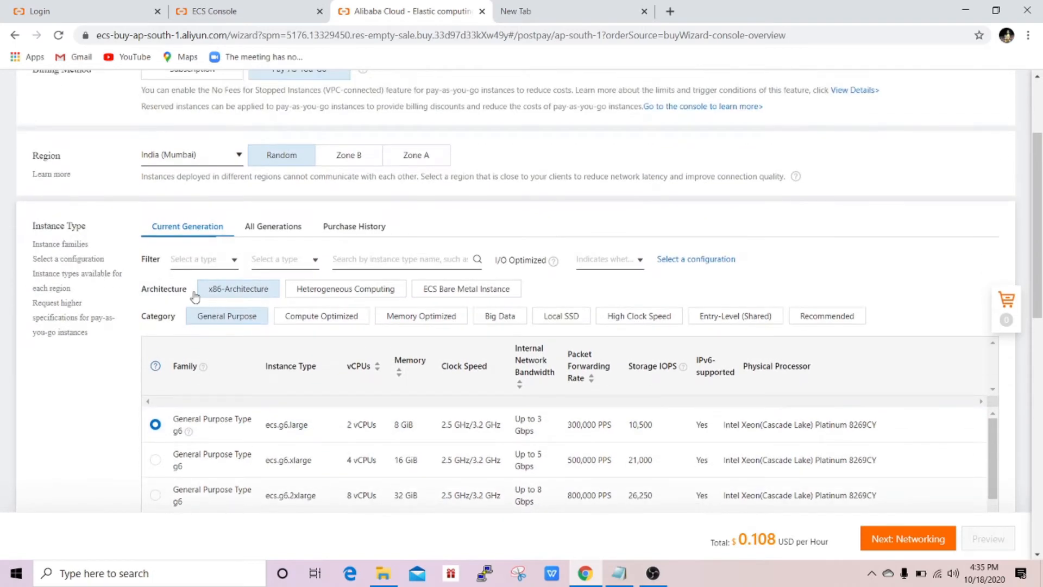
pyautogui.click(186, 261)
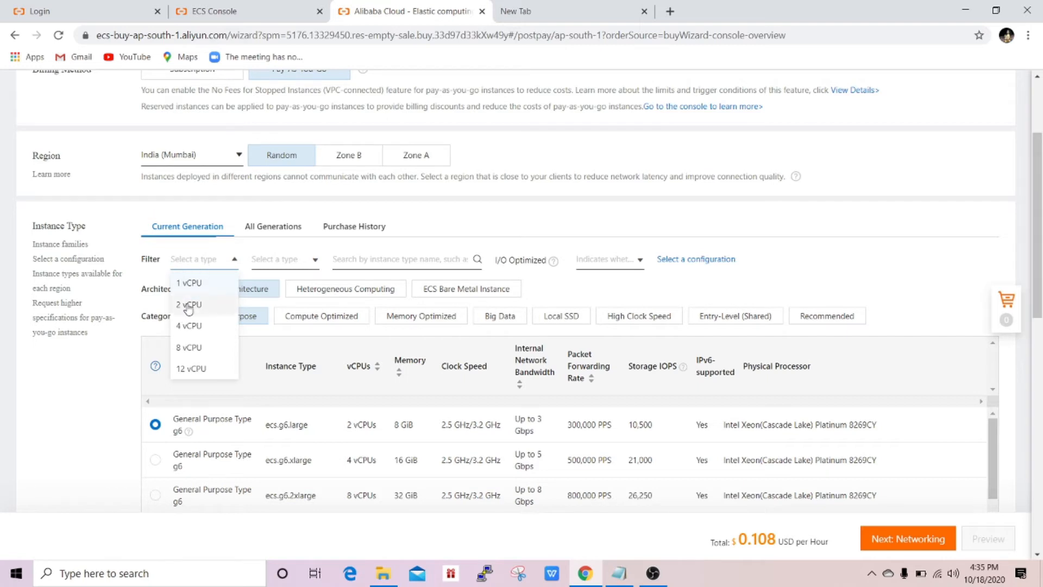
# - Filter instance types to 4 vCPU and 4 GiB memory
pyautogui.click(189, 326)
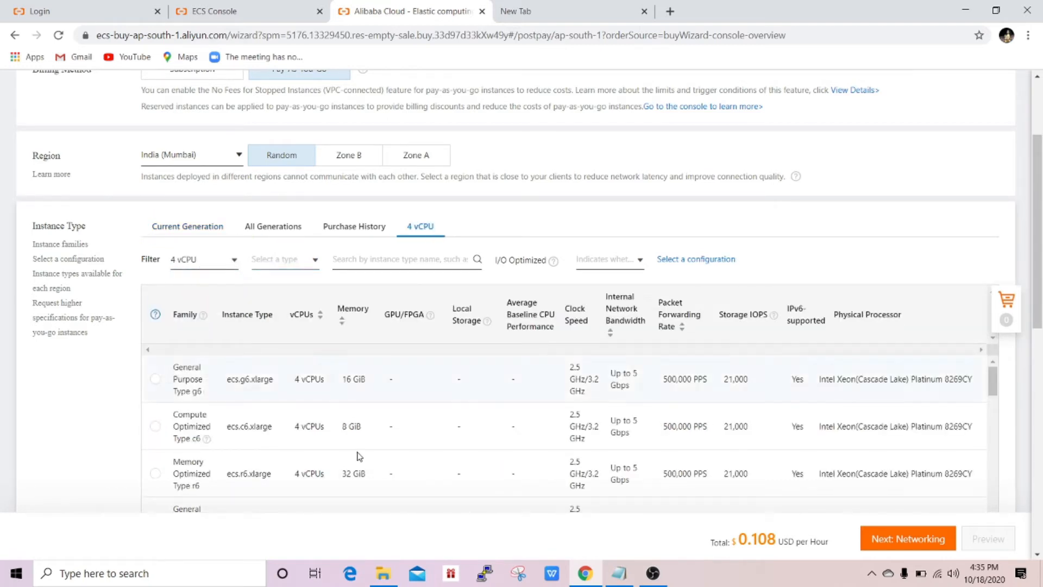
pyautogui.scroll(-1, 321, 400)
pyautogui.scroll(1, 304, 402)
pyautogui.scroll(1, 190, 417)
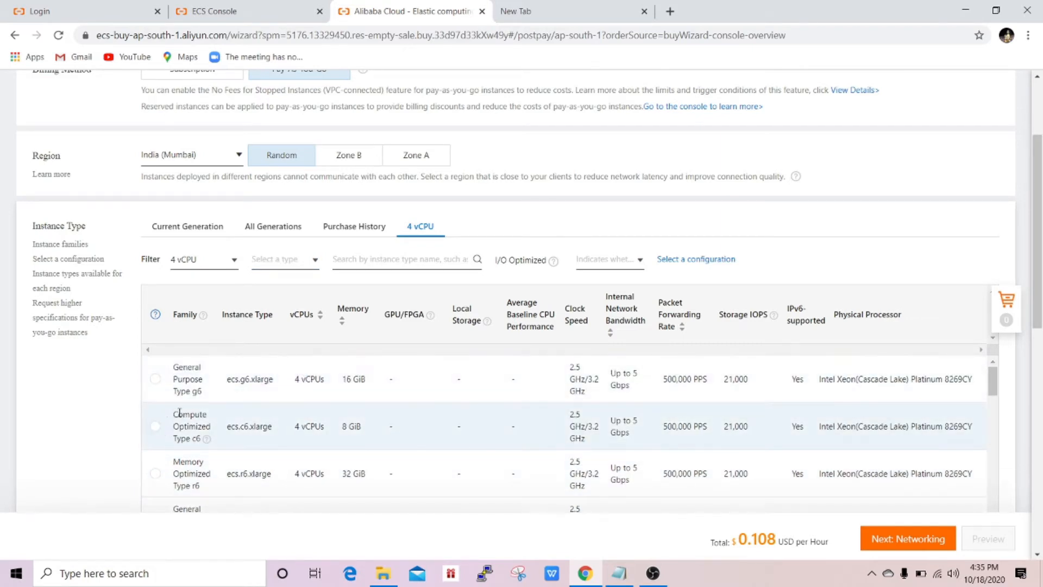
pyautogui.scroll(-1, 307, 424)
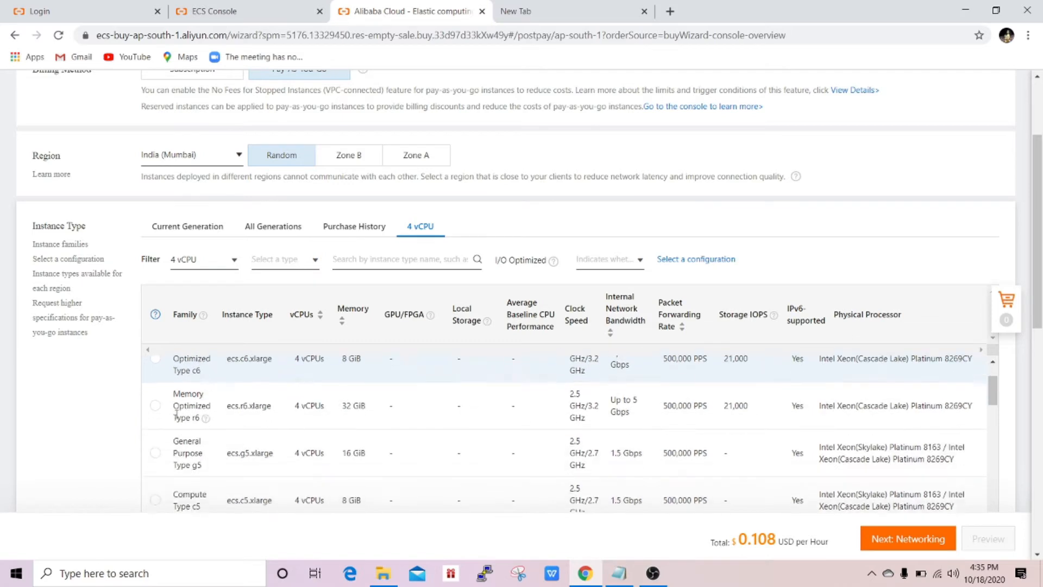
pyautogui.scroll(1, 316, 405)
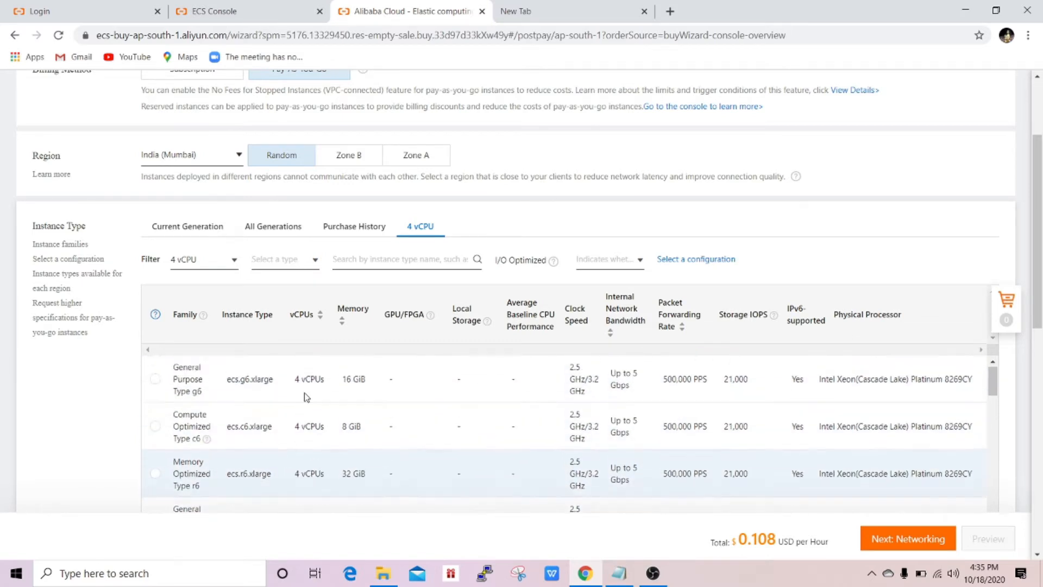
pyautogui.click(281, 266)
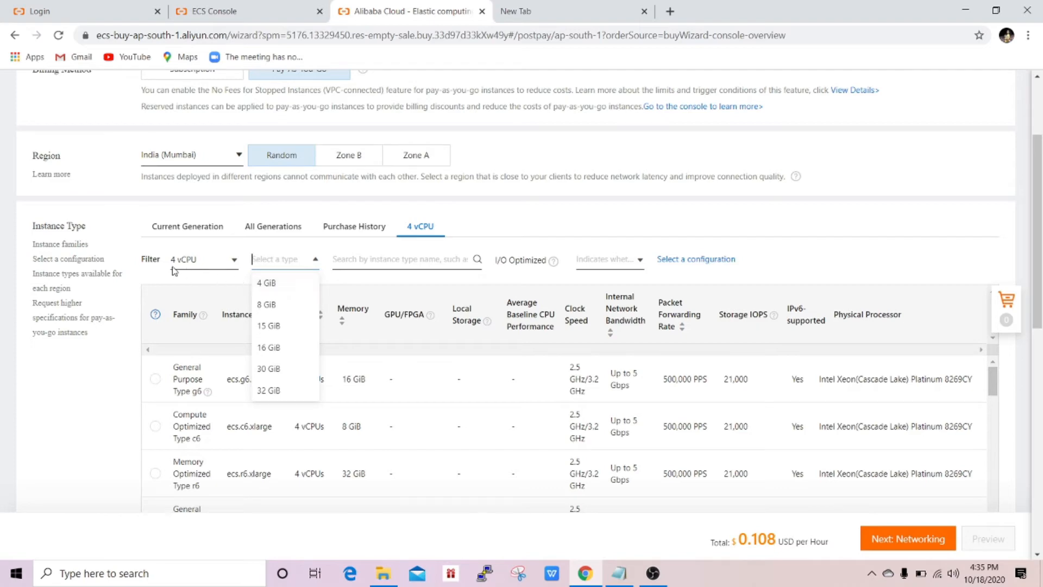
pyautogui.click(267, 283)
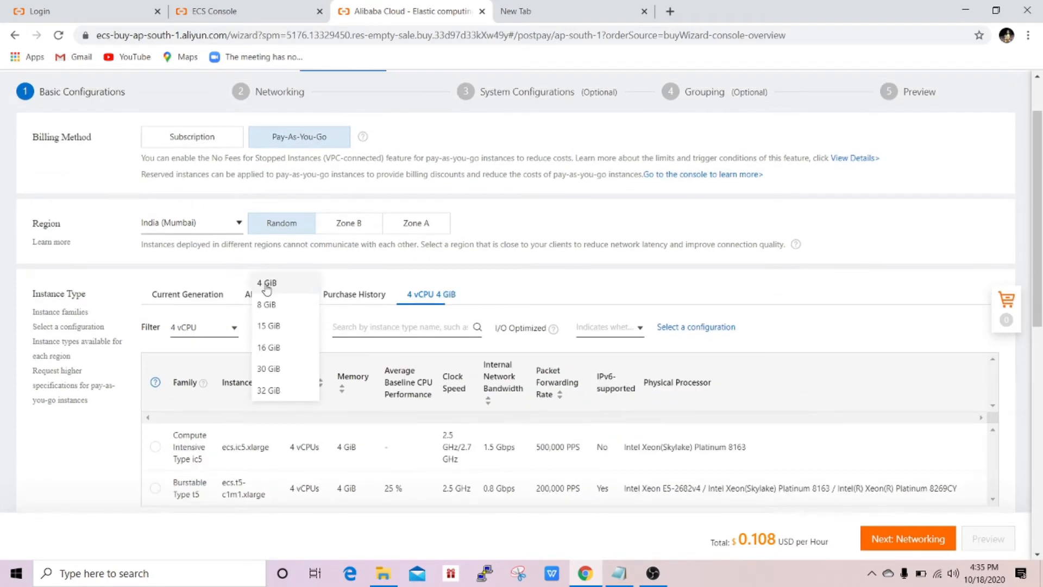
# - Select the Compute Intensive ecs.ic5.xlarge type, now $0.156 USD per hour
pyautogui.scroll(-3, 302, 311)
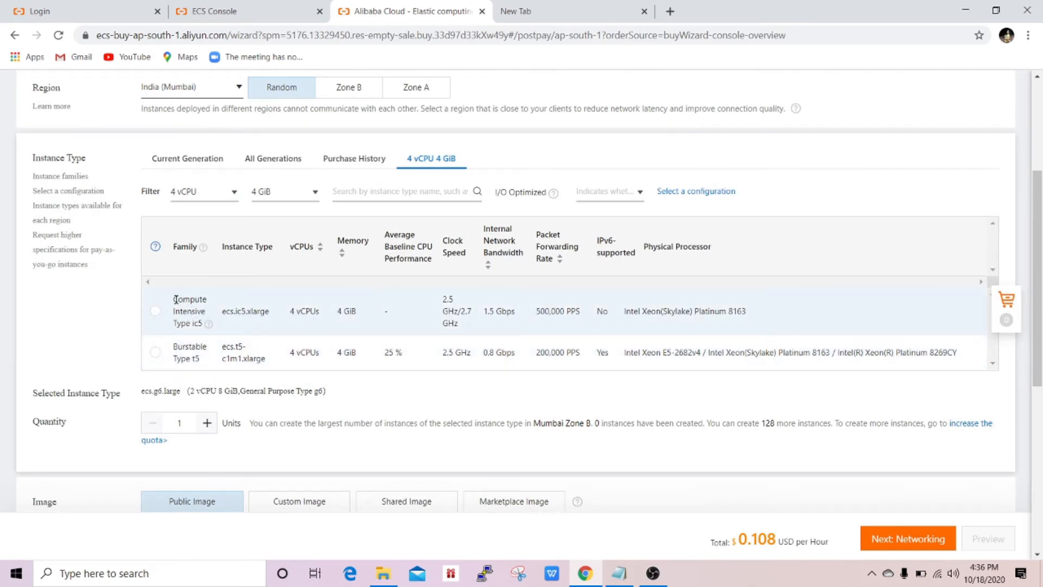
pyautogui.moveTo(175, 299); pyautogui.dragTo(205, 307)
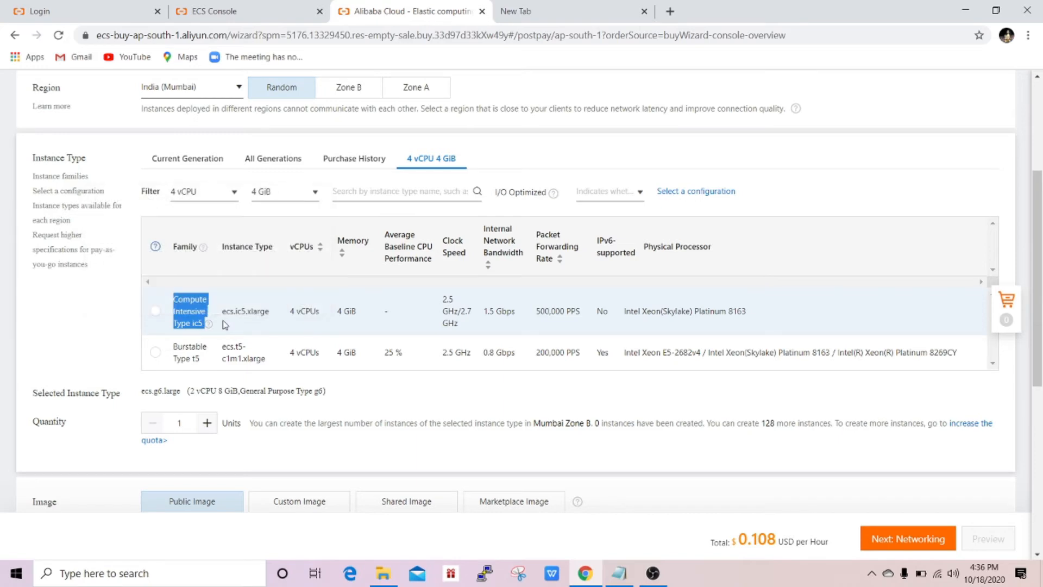
pyautogui.click(179, 318)
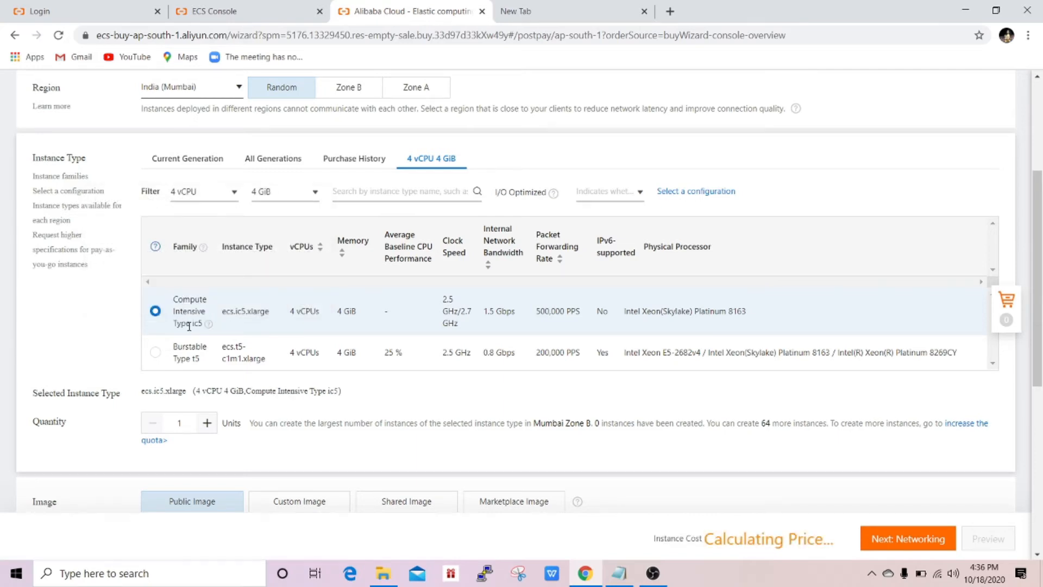
pyautogui.scroll(1, 234, 326)
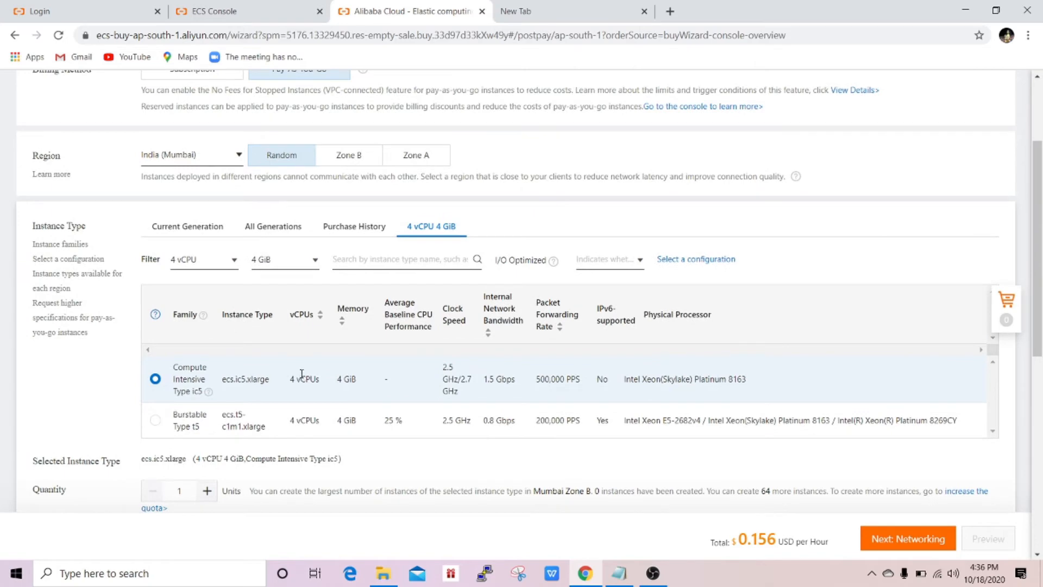
pyautogui.click(197, 227)
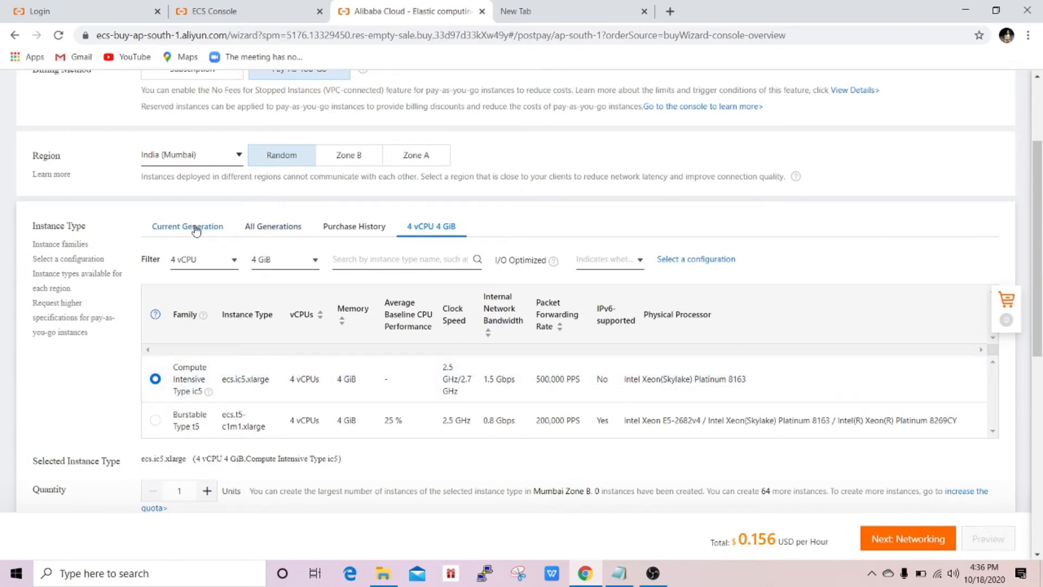
# - With ecs.g6.large selected, try quantities 2 and 3, then return to 1 instance
pyautogui.scroll(-1, 261, 309)
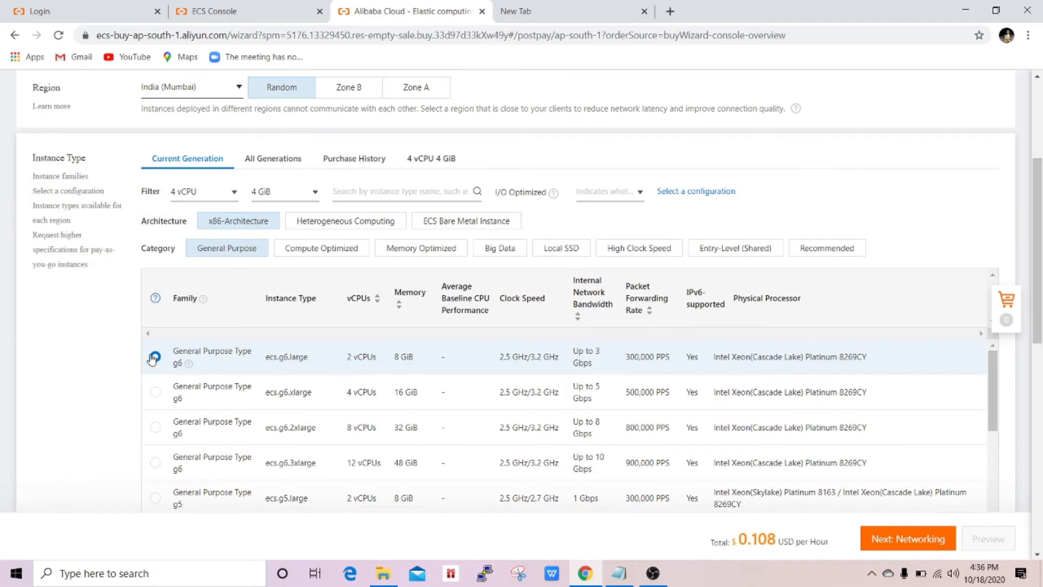
pyautogui.scroll(-3, 157, 358)
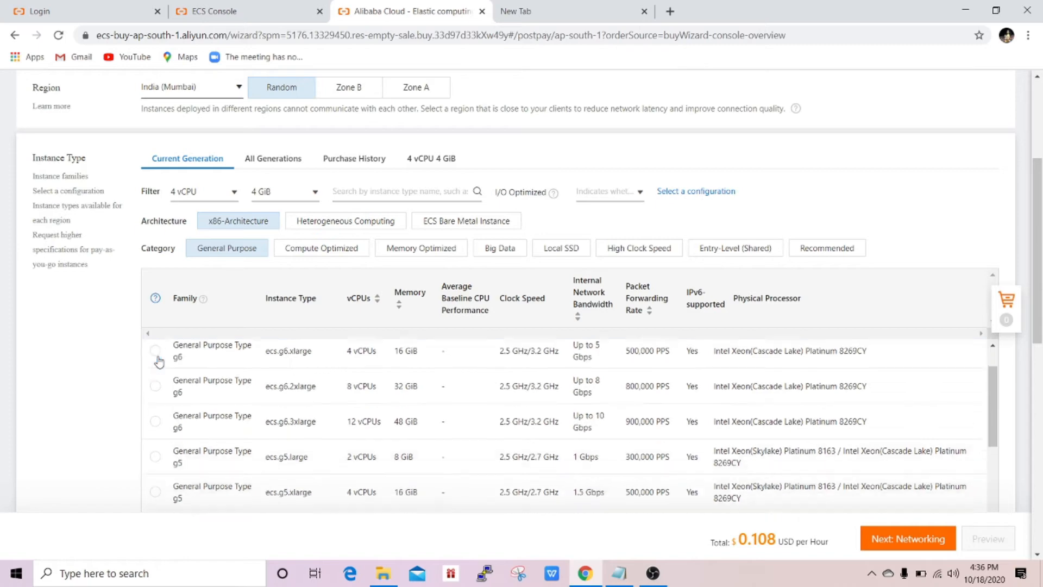
pyautogui.scroll(-4, 112, 362)
pyautogui.scroll(-1, 111, 363)
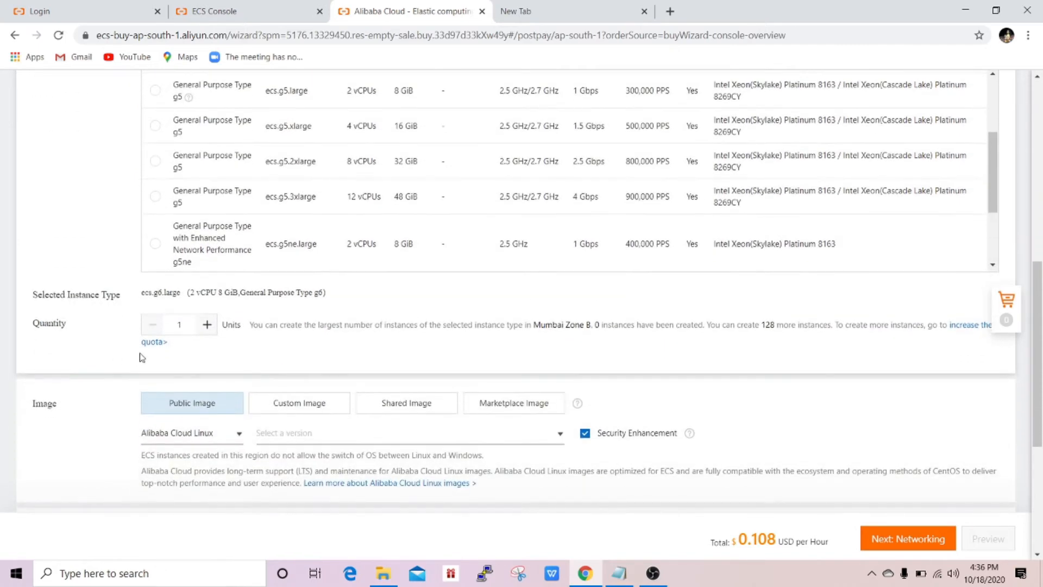
pyautogui.click(207, 325)
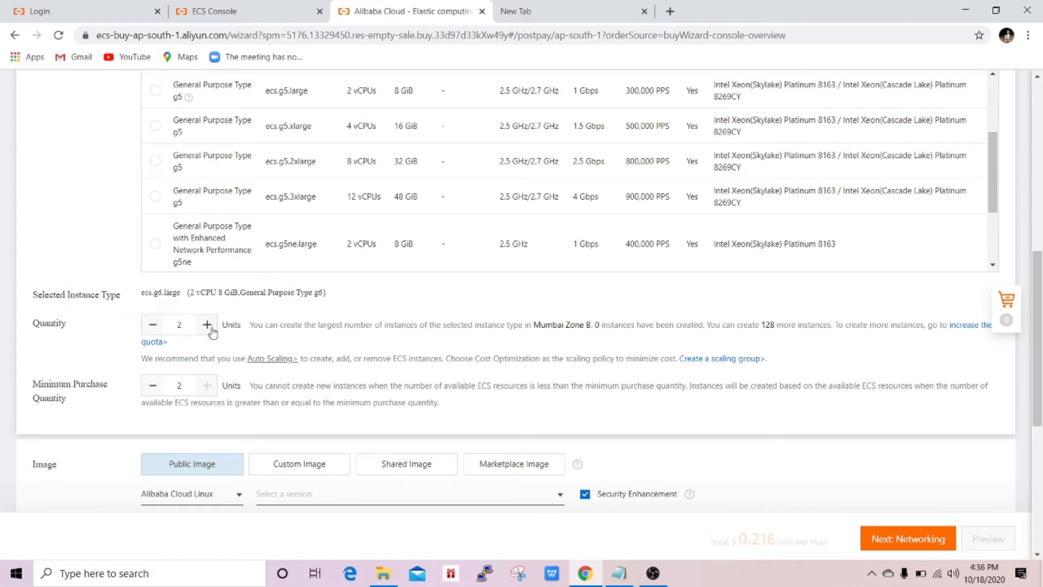
pyautogui.click(207, 325)
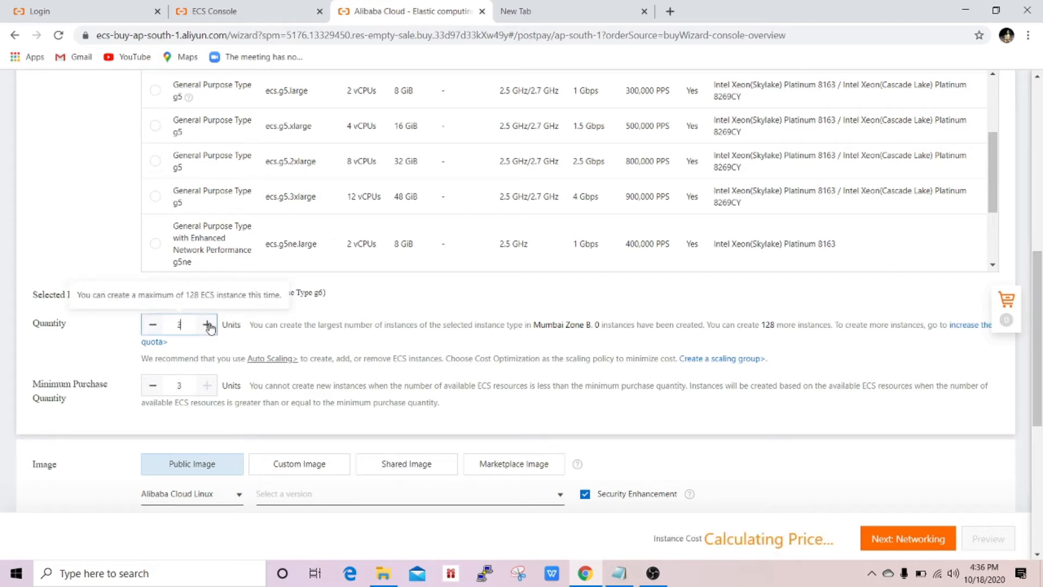
pyautogui.click(153, 328)
pyautogui.click(152, 329)
pyautogui.scroll(-1, 114, 342)
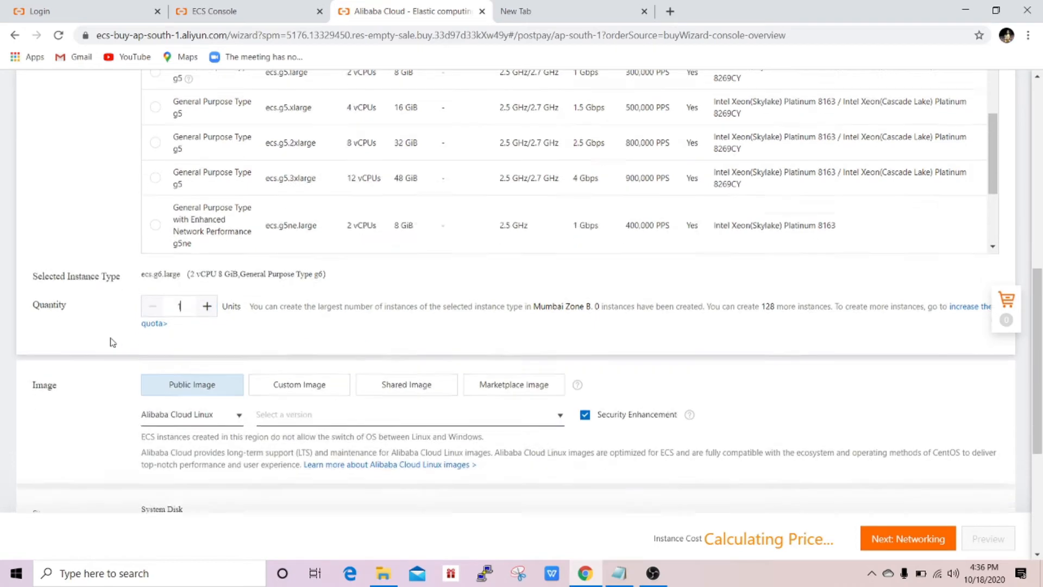
pyautogui.scroll(-1, 112, 342)
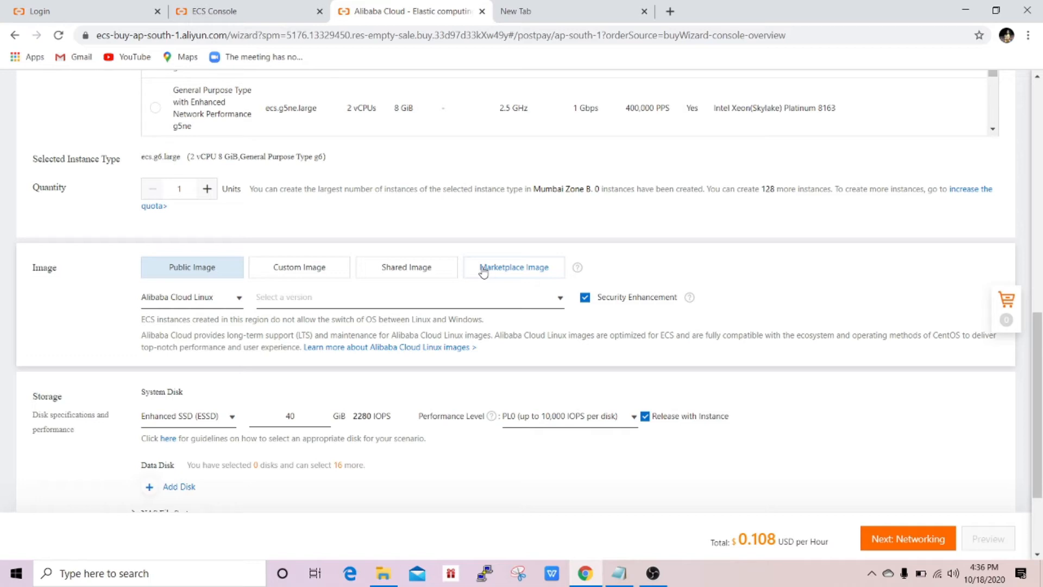
# - Choose the Windows Server 2012 R2 Datacenter 64-bit (English) public image, raising the total to $0.198/hour
pyautogui.click(238, 297)
pyautogui.scroll(-2, 180, 361)
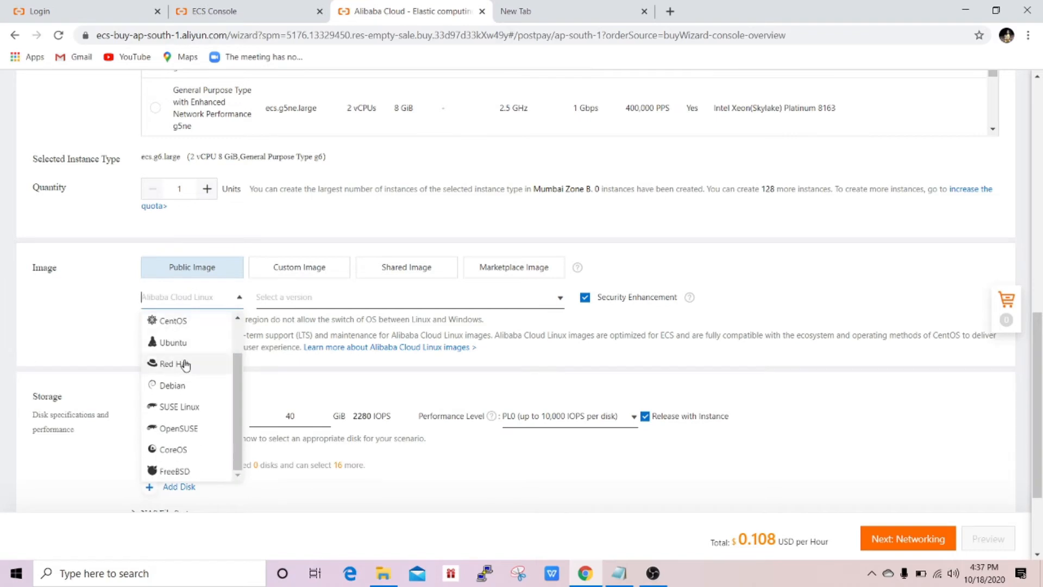
pyautogui.scroll(2, 182, 362)
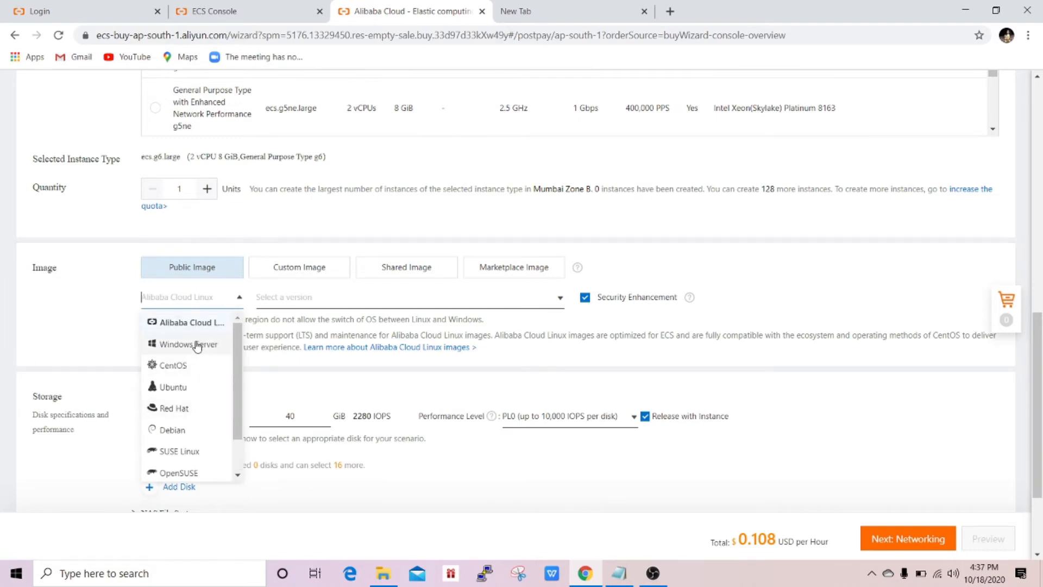
pyautogui.click(197, 345)
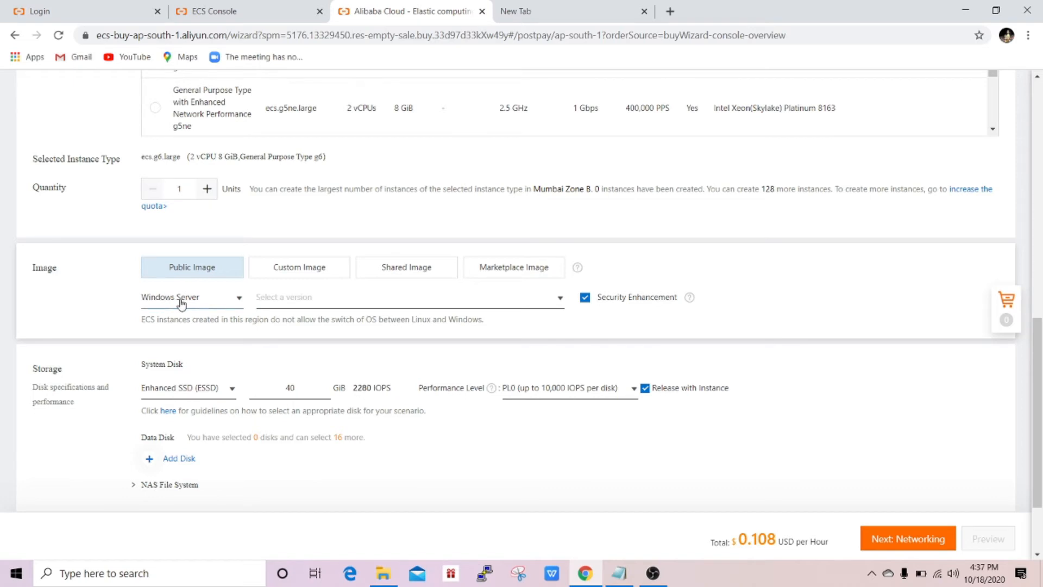
pyautogui.click(332, 299)
pyautogui.scroll(-3, 383, 377)
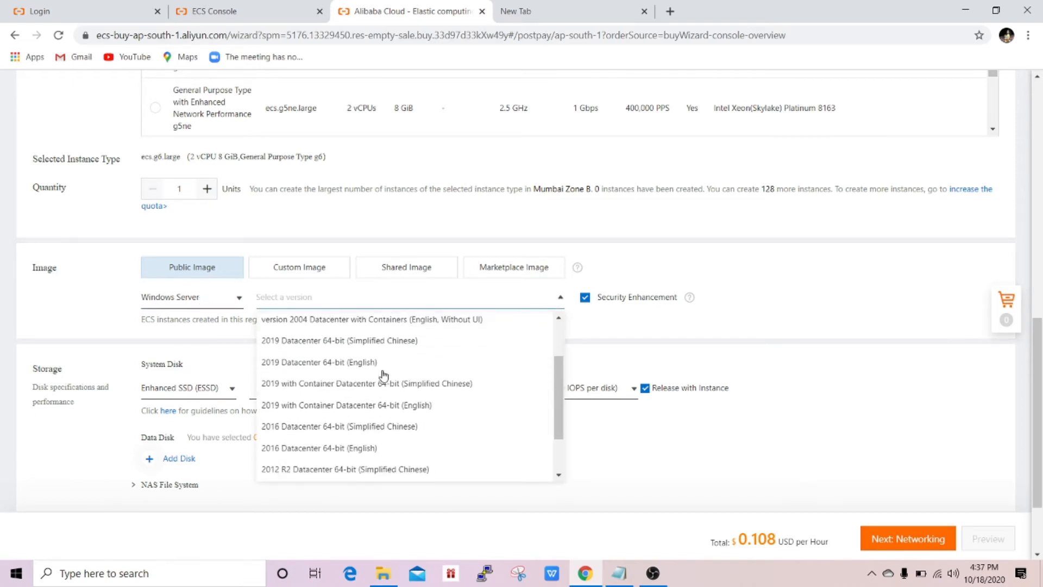
pyautogui.scroll(2, 382, 376)
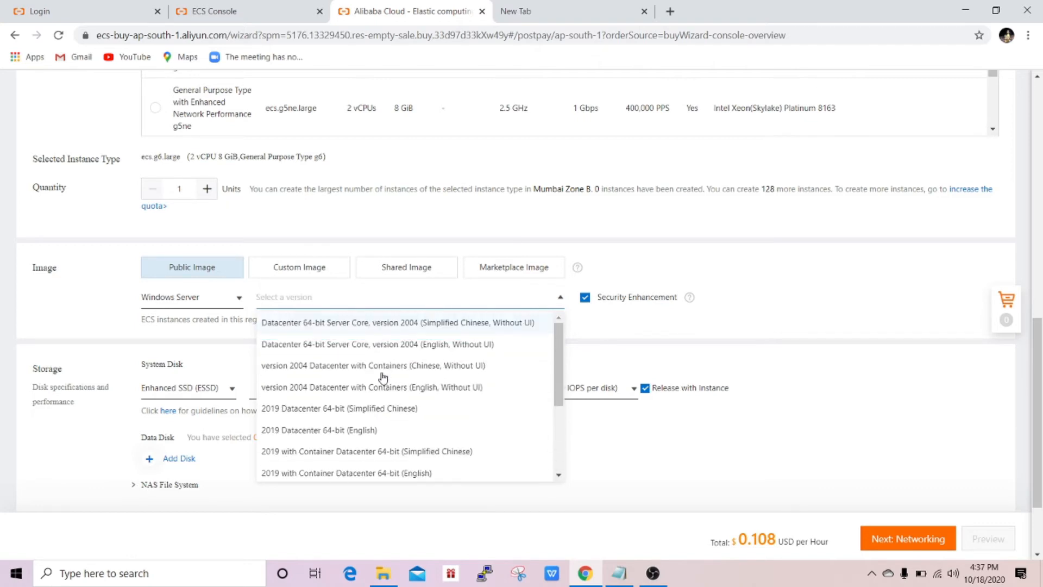
pyautogui.scroll(-2, 381, 378)
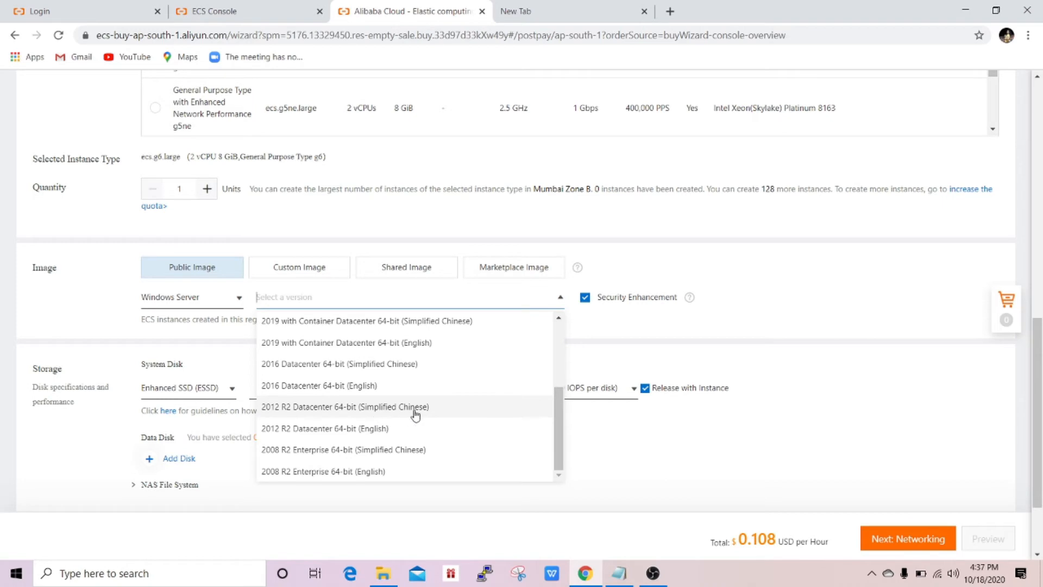
pyautogui.click(352, 428)
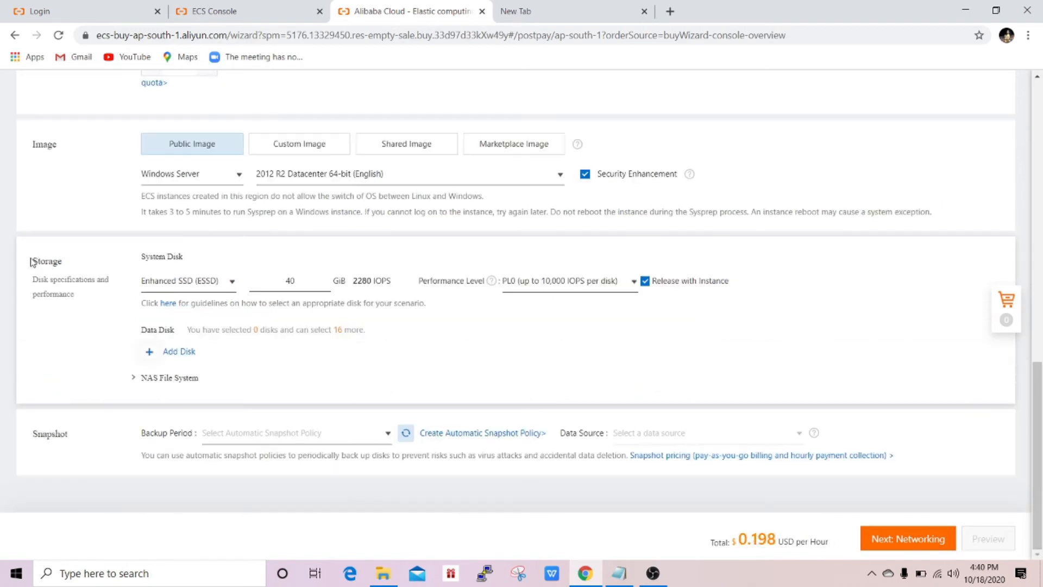
pyautogui.moveTo(33, 263); pyautogui.dragTo(65, 261)
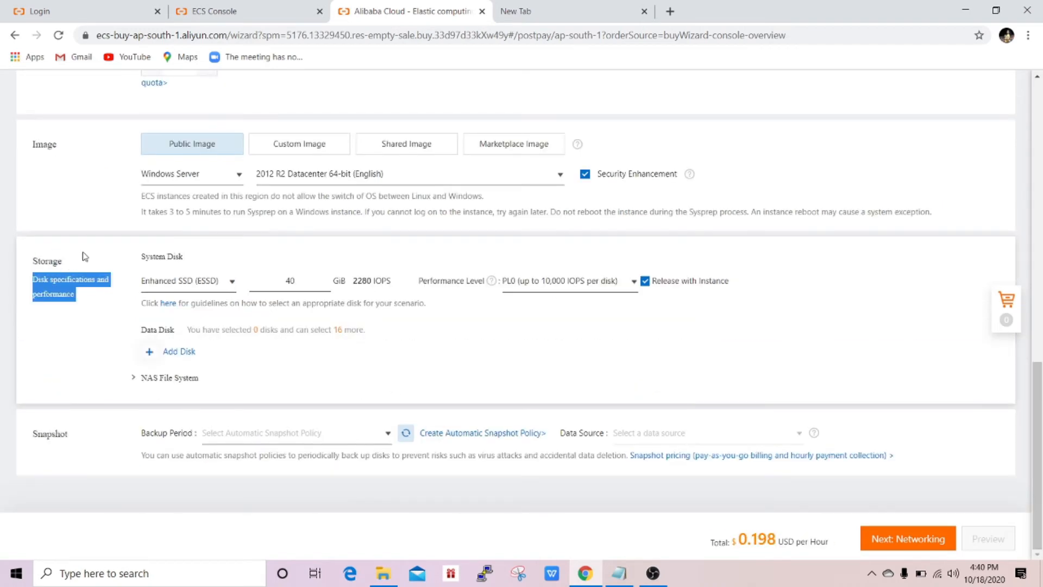
pyautogui.click(86, 256)
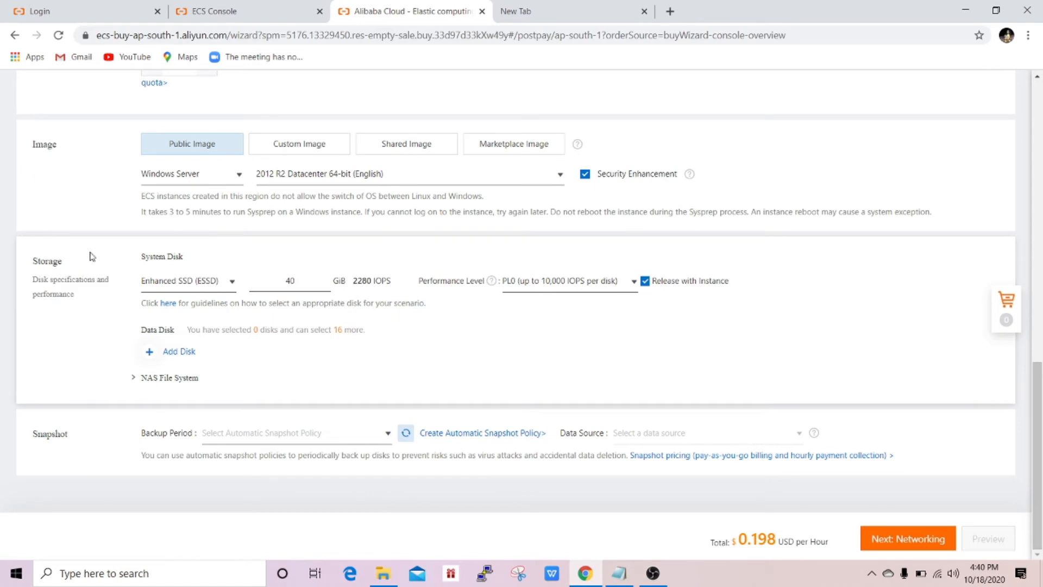
pyautogui.doubleClick(232, 287)
pyautogui.click(229, 287)
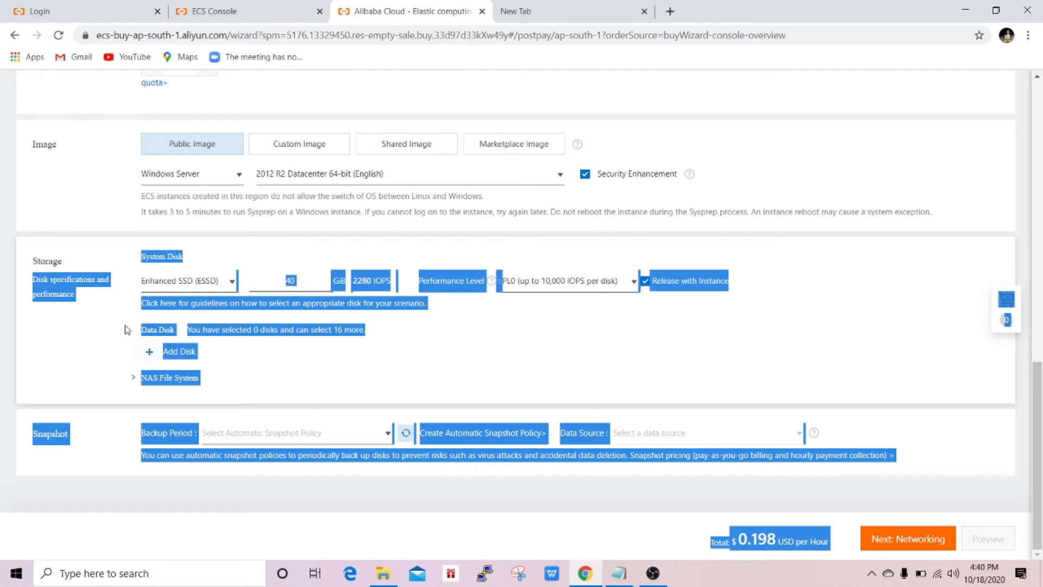
pyautogui.click(91, 334)
pyautogui.click(232, 284)
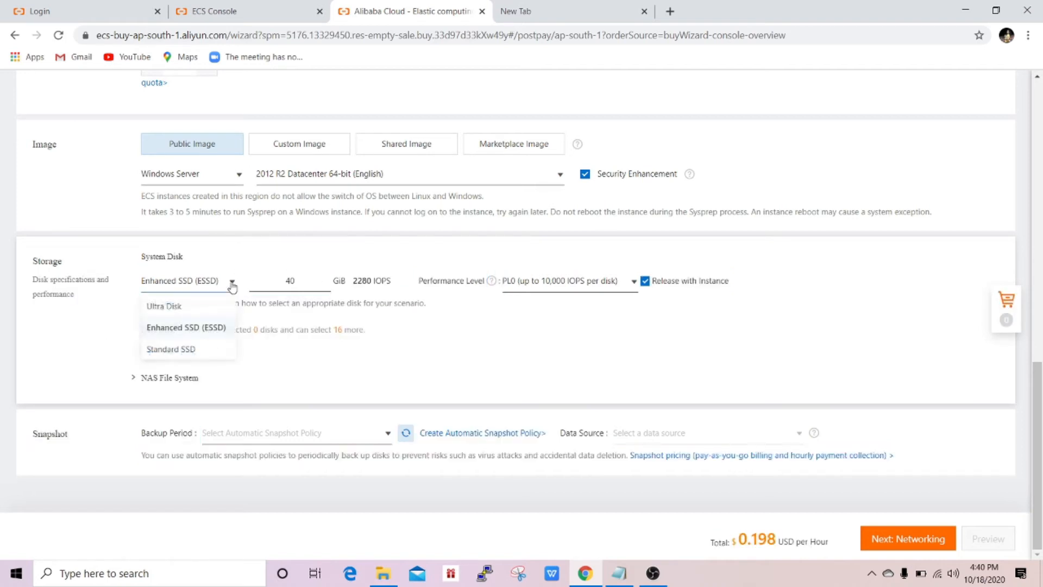
pyautogui.click(232, 287)
pyautogui.click(230, 282)
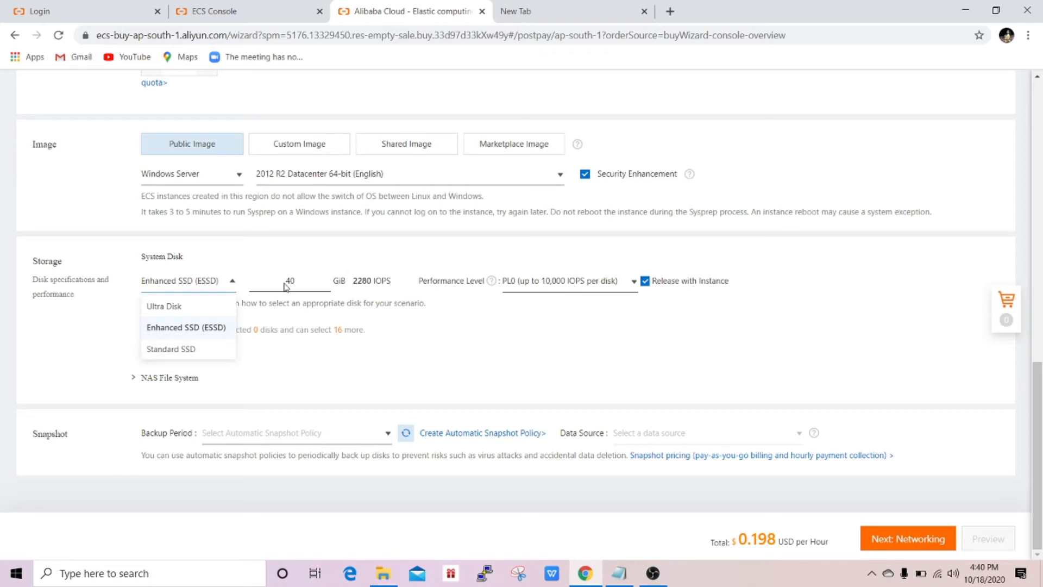
pyautogui.click(175, 328)
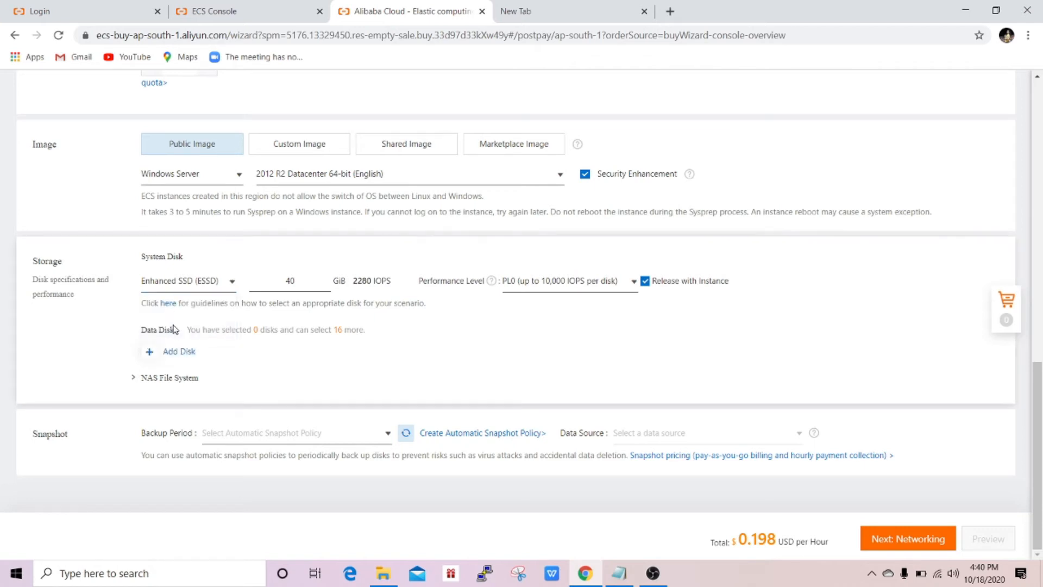
# - Keep the default VPC, security group and public IP with 5 Mbps pay-by-traffic bandwidth
pyautogui.click(894, 540)
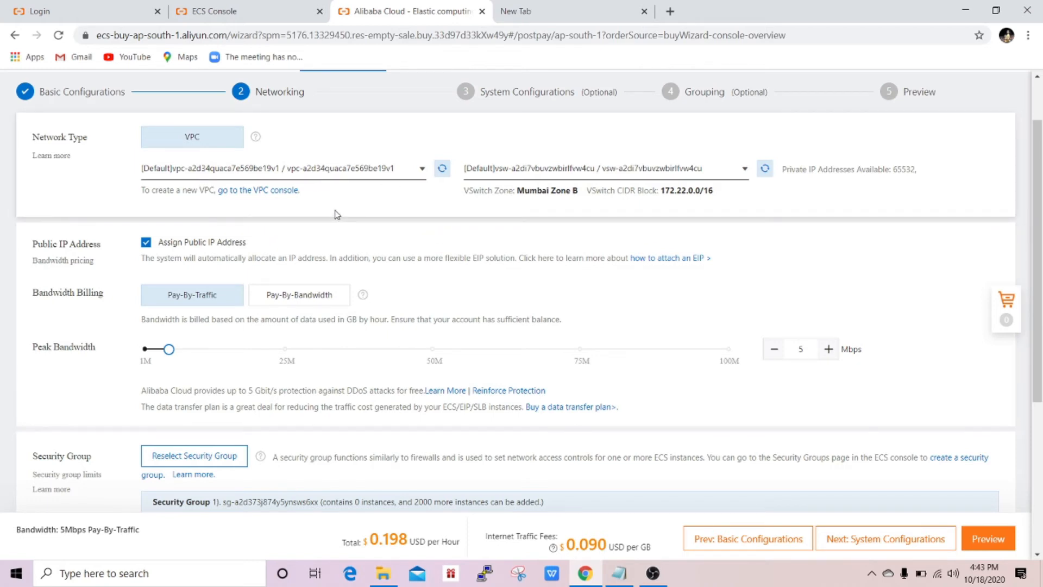
pyautogui.scroll(-1, 337, 215)
pyautogui.scroll(1, 337, 216)
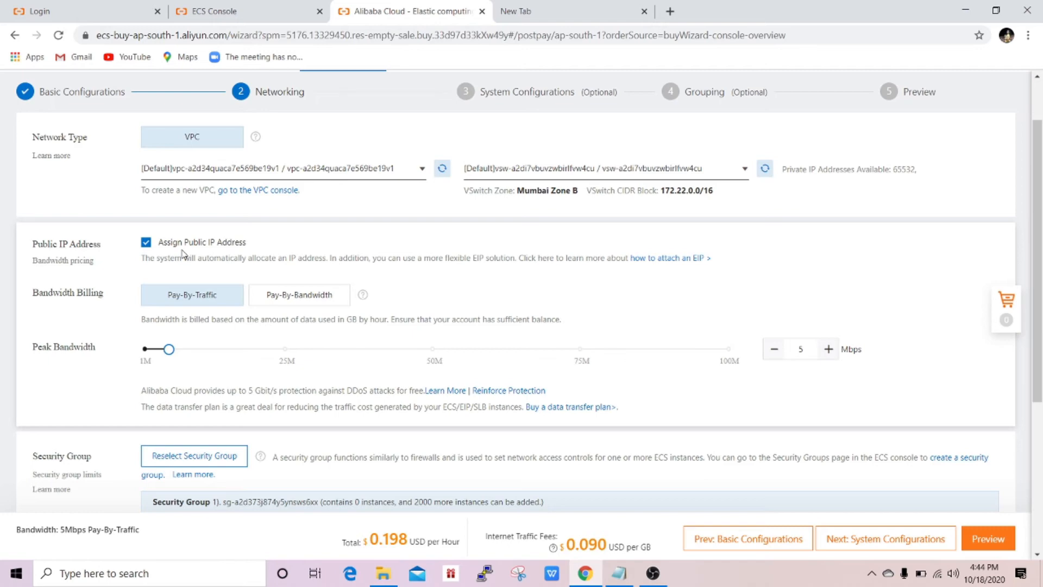
pyautogui.scroll(-3, 185, 252)
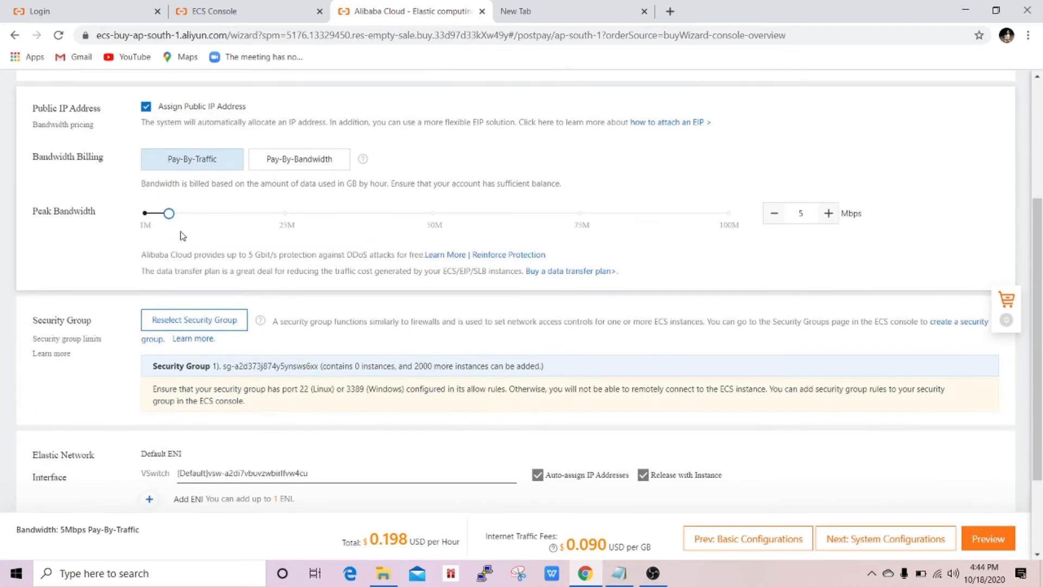
pyautogui.scroll(-1, 213, 244)
pyautogui.scroll(-2, 213, 244)
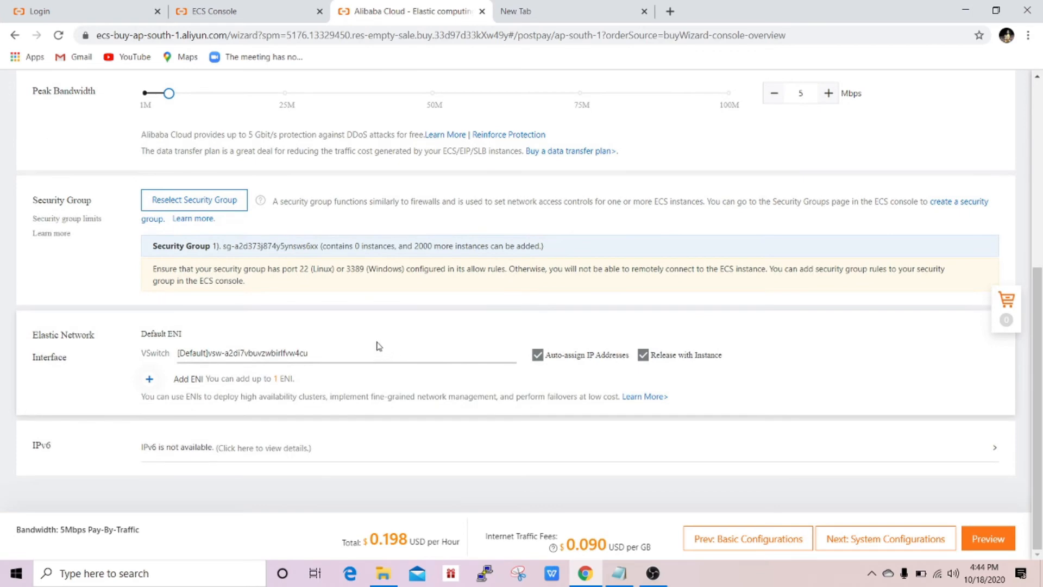
pyautogui.click(847, 535)
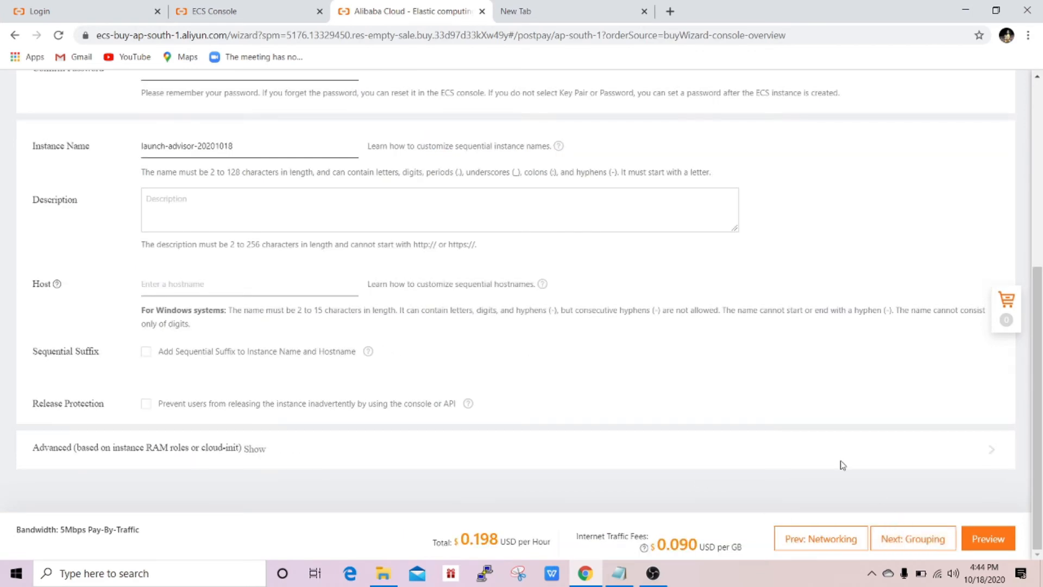
# - Enter the administrator logon password and retype it in the confirmation field
pyautogui.scroll(5, 305, 304)
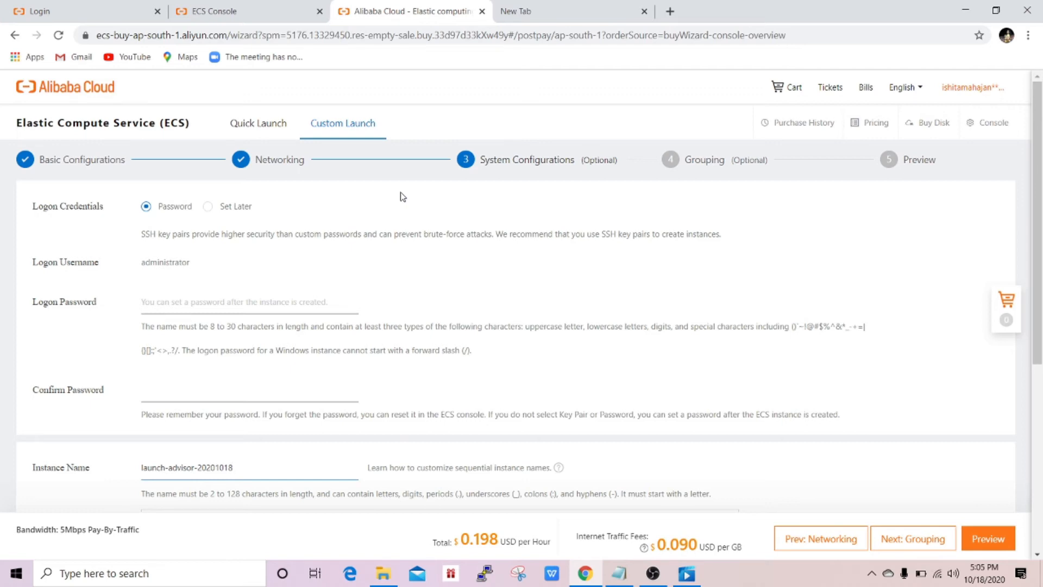
pyautogui.moveTo(142, 263); pyautogui.dragTo(202, 264)
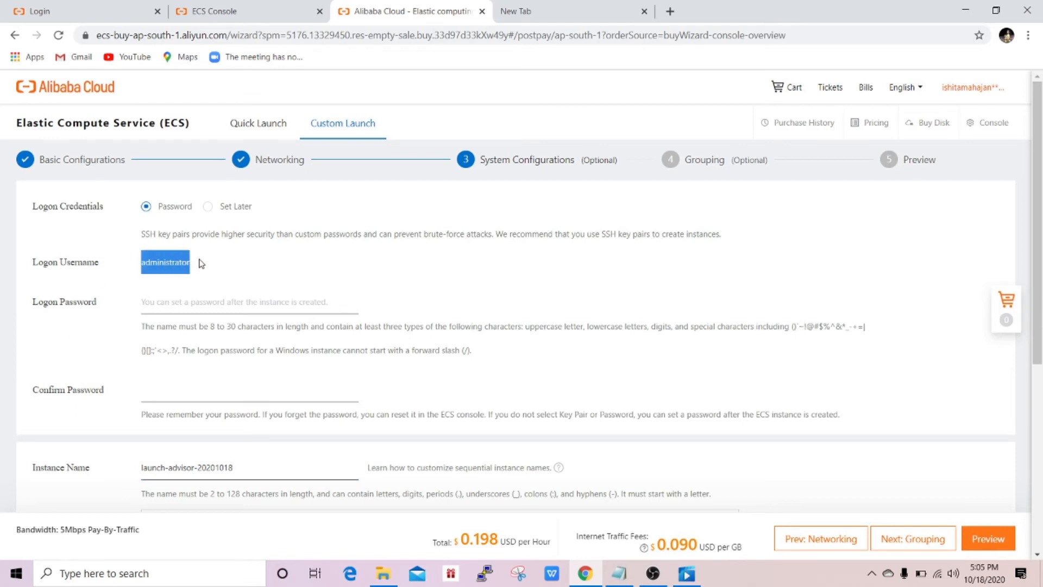
pyautogui.click(165, 306)
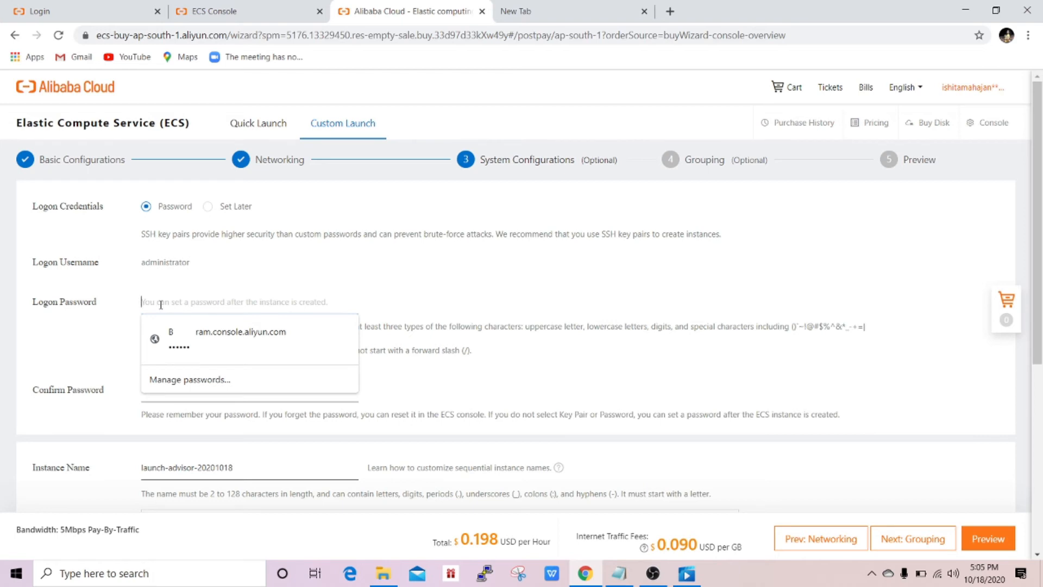
pyautogui.write('••••')
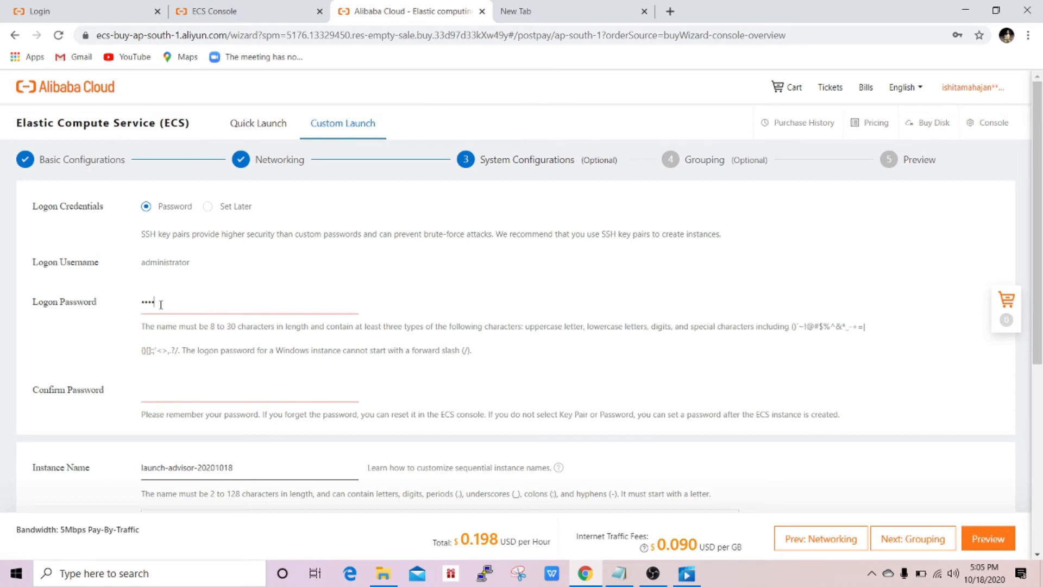
pyautogui.write('••••••••••')
pyautogui.click(171, 392)
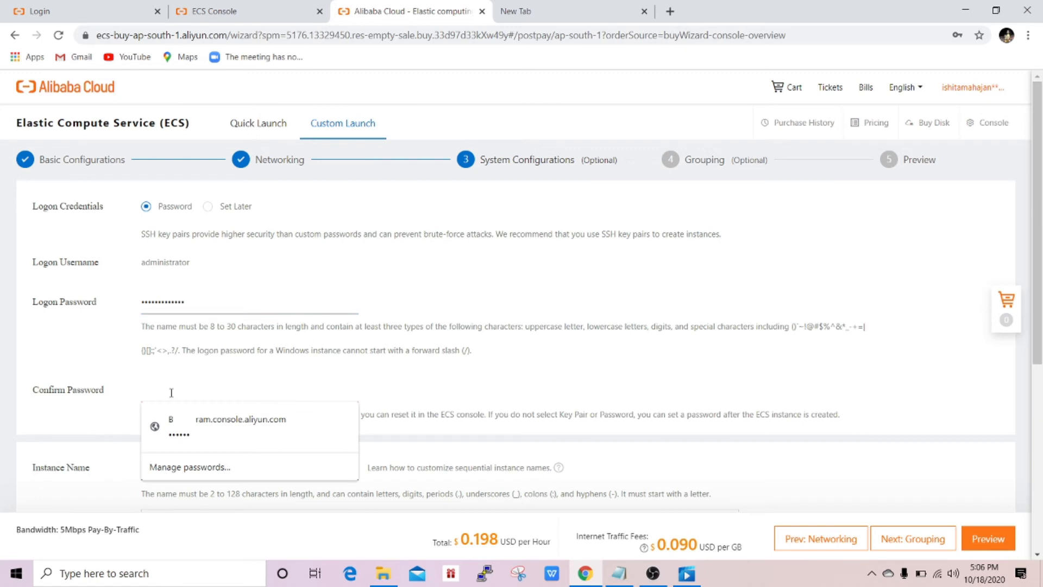
pyautogui.write('••••••••••')
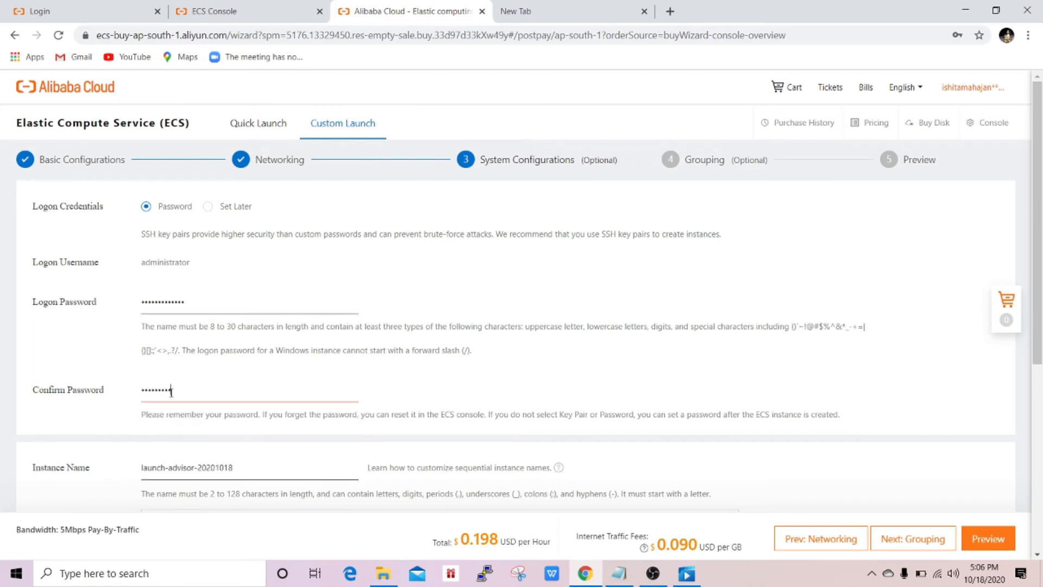
pyautogui.scroll(-3, 278, 401)
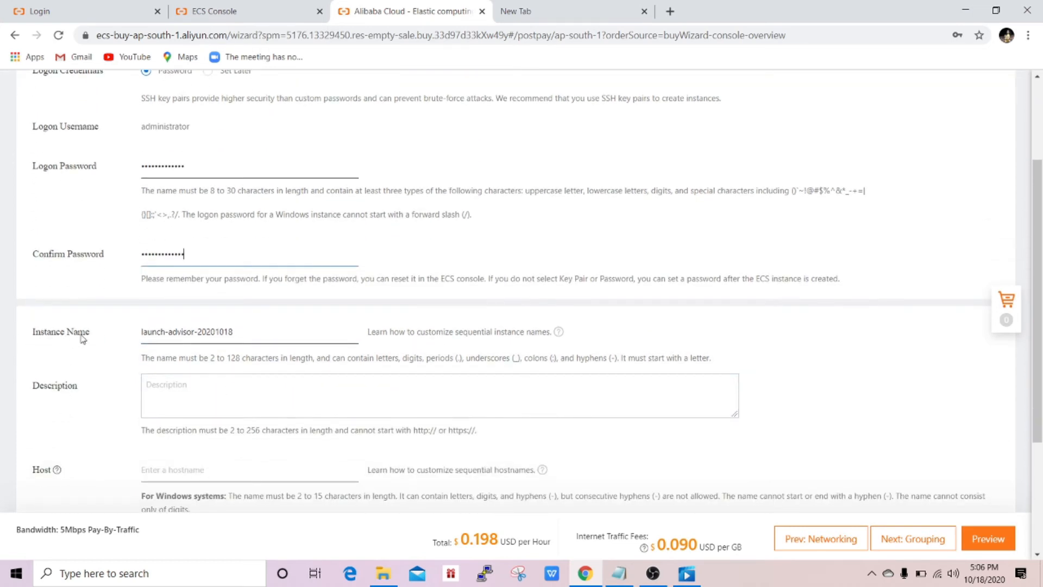
# - Replace the instance name launch-advisor-20201018 with 'test'
pyautogui.click(238, 333)
pyautogui.press('BackSpace')
pyautogui.hotkey('ctrl', 'a')
pyautogui.press('BackSpace')
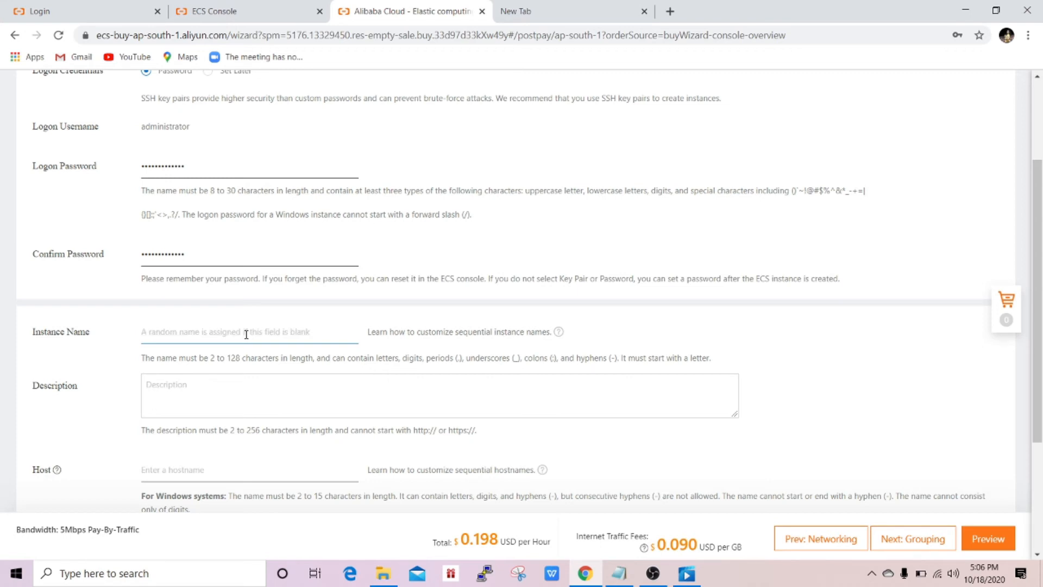
pyautogui.write('test')
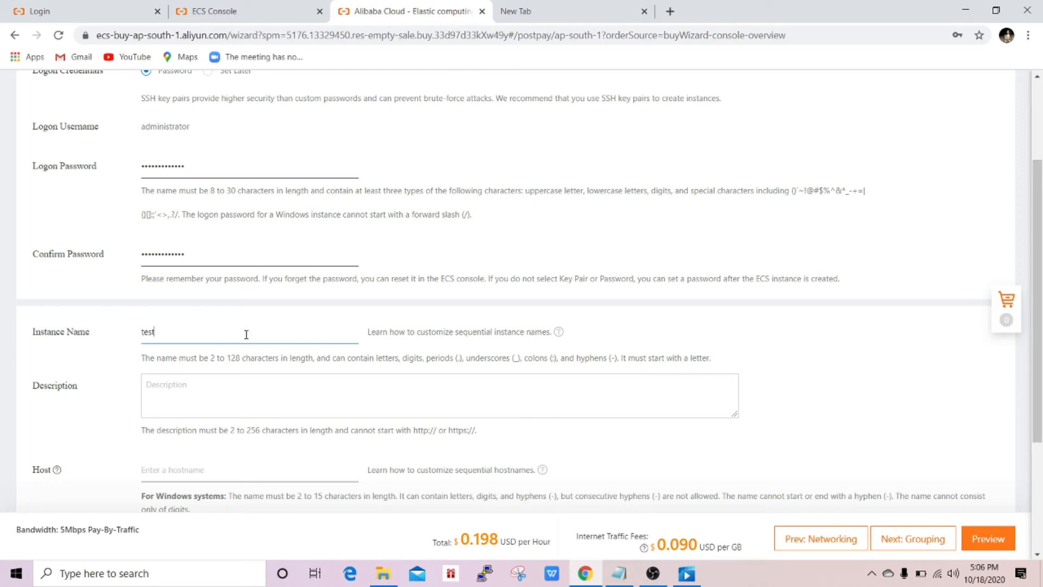
# - Review the name length rule and advance to the Grouping step
pyautogui.doubleClick(212, 356)
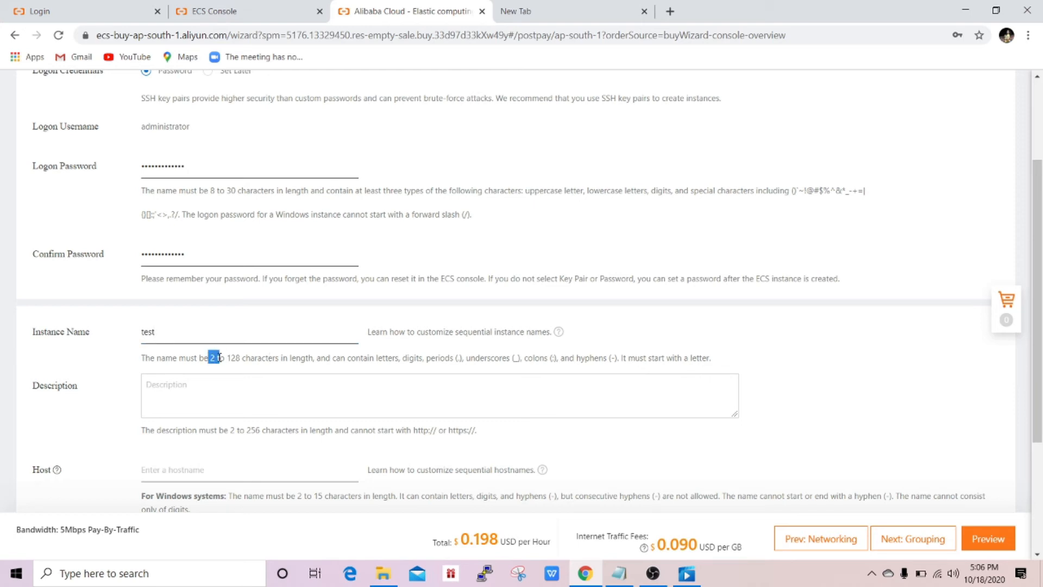
pyautogui.moveTo(219, 357); pyautogui.dragTo(213, 357)
pyautogui.click(194, 357)
pyautogui.scroll(-1, 249, 360)
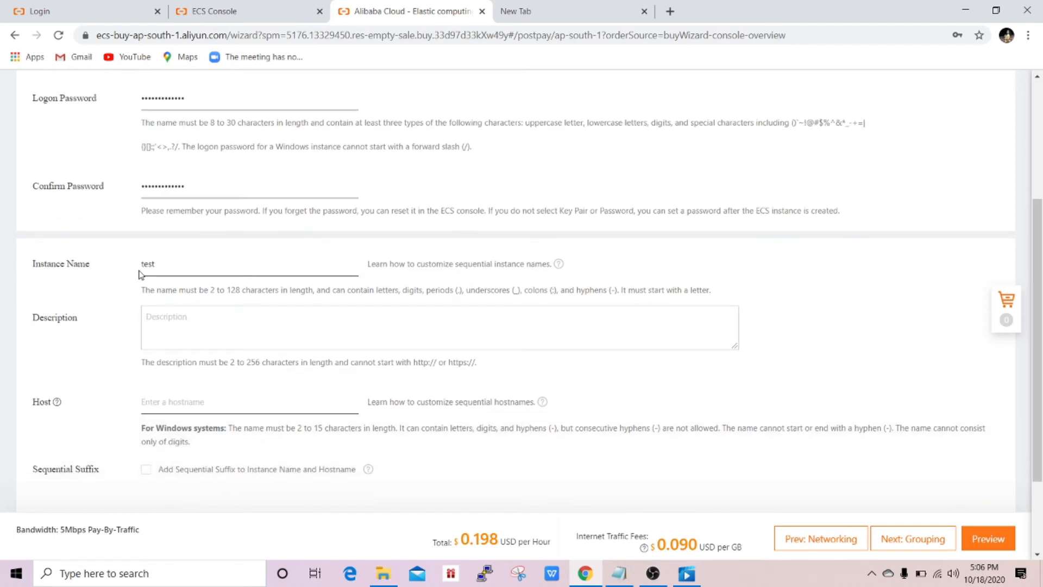
pyautogui.scroll(-2, 221, 345)
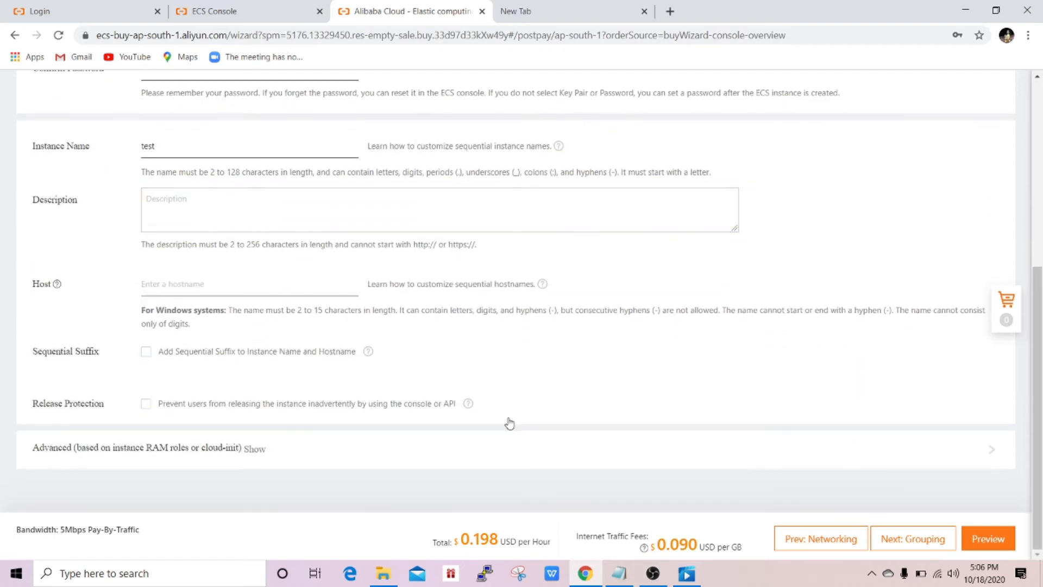
pyautogui.click(914, 543)
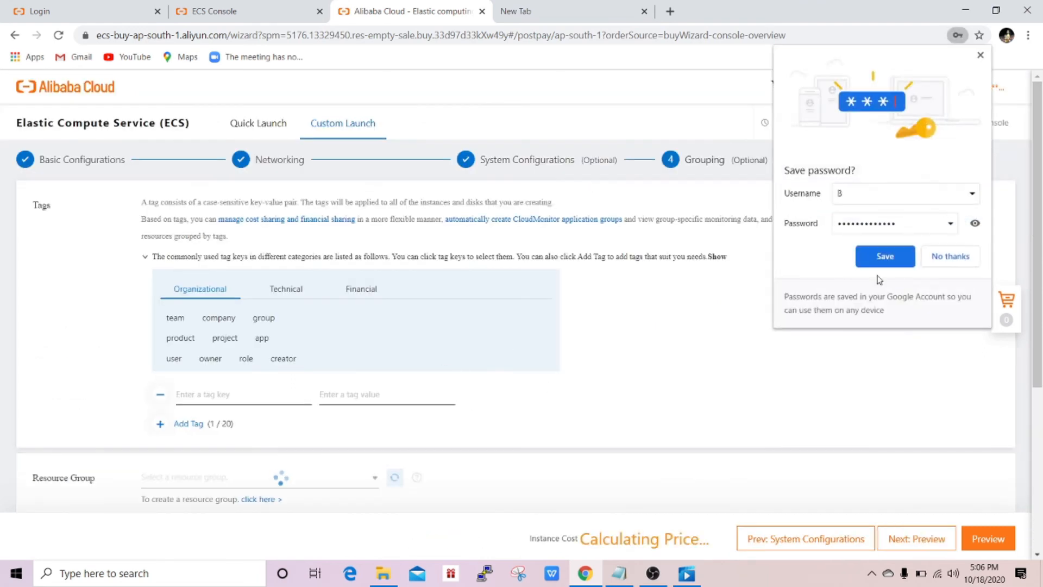
# - Decline Chrome's password save and leave the Grouping tags empty, advancing to Preview
pyautogui.click(948, 256)
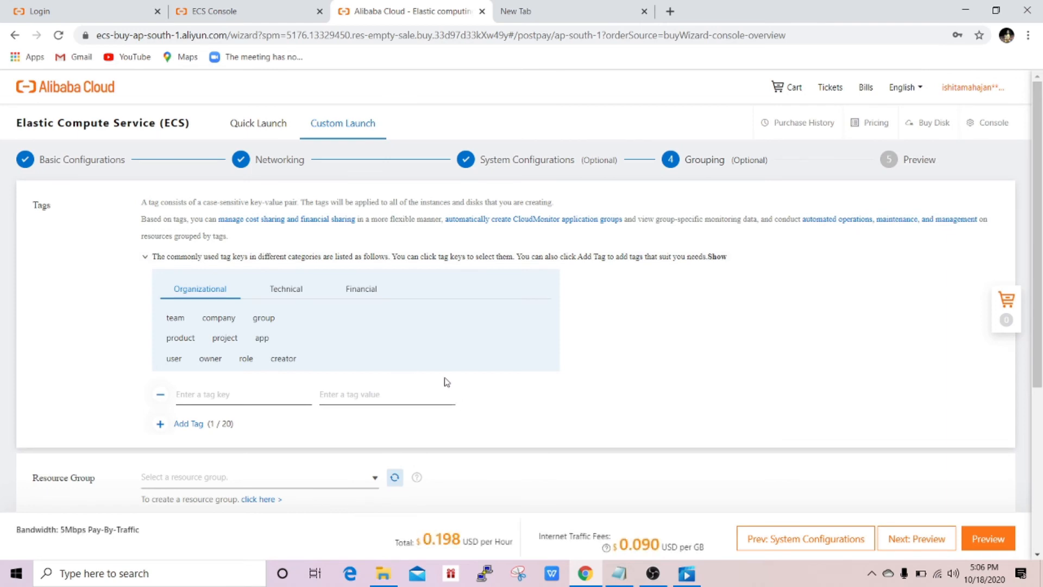
pyautogui.scroll(-1, 424, 369)
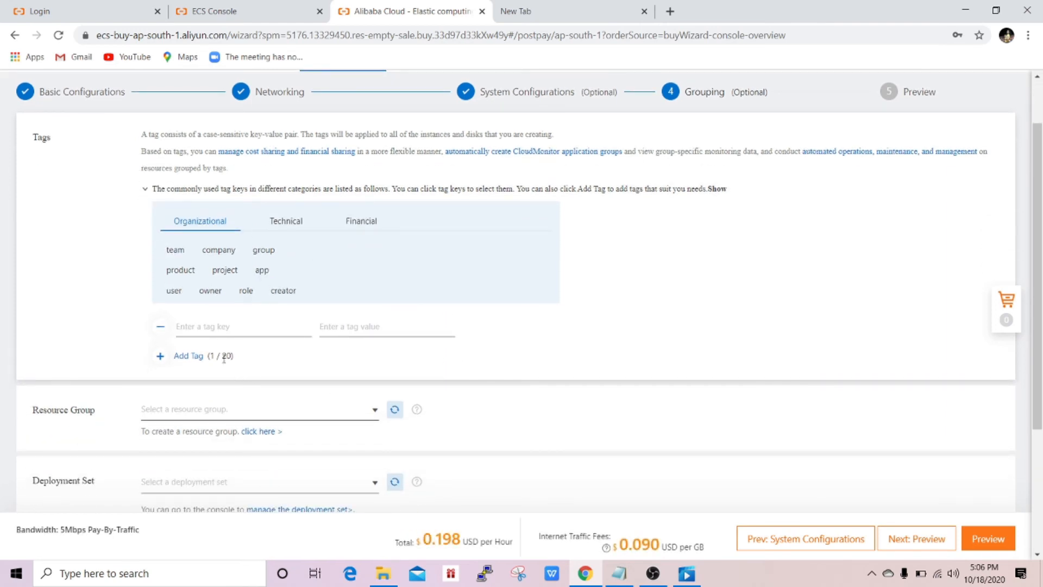
pyautogui.click(220, 329)
pyautogui.scroll(-3, 305, 344)
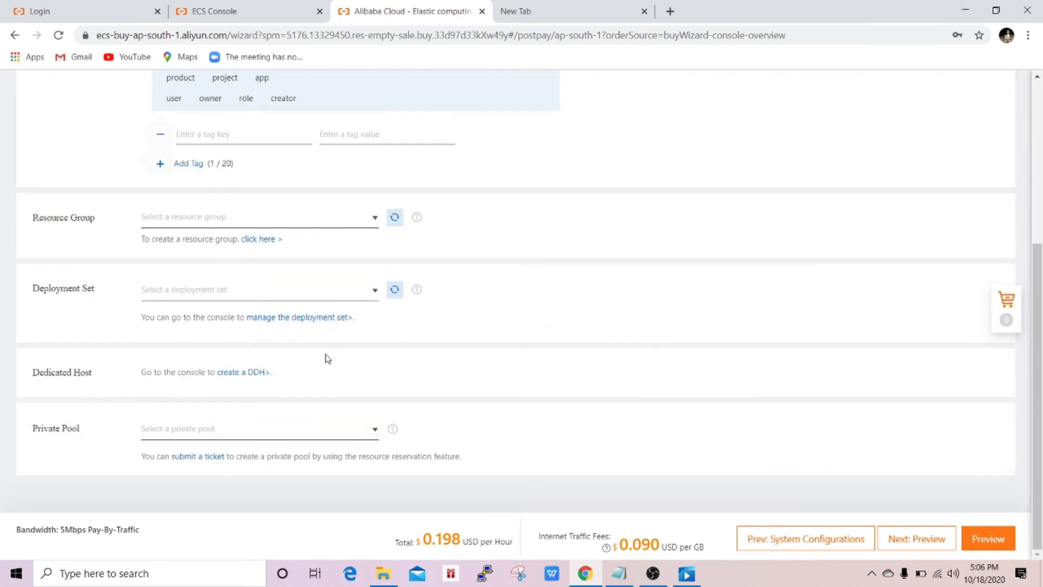
pyautogui.click(912, 540)
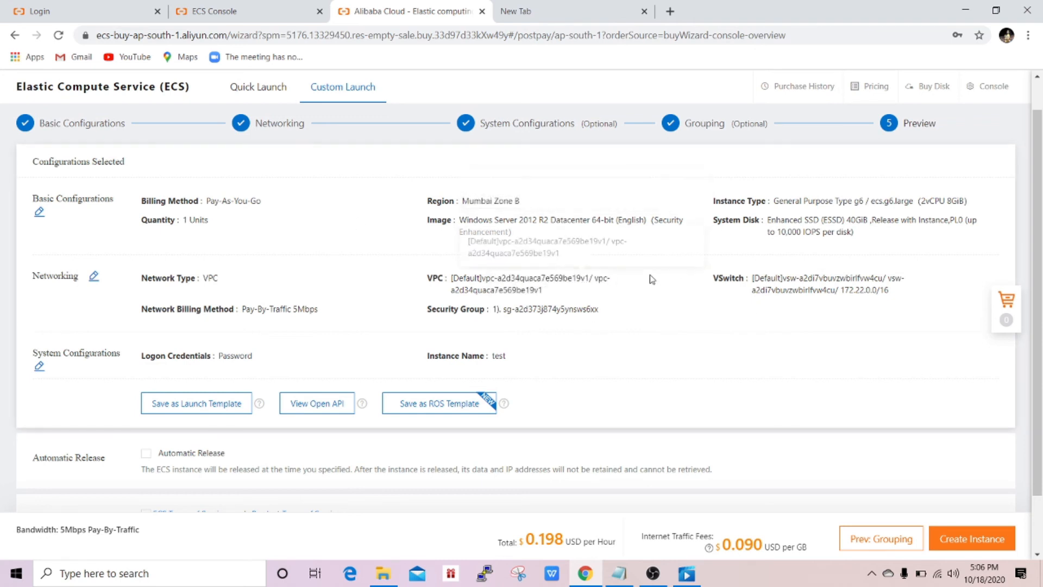
# - Accept the ECS Terms of Service and create the Pay-As-You-Go ecs.g6.large instance
pyautogui.scroll(-1, 649, 279)
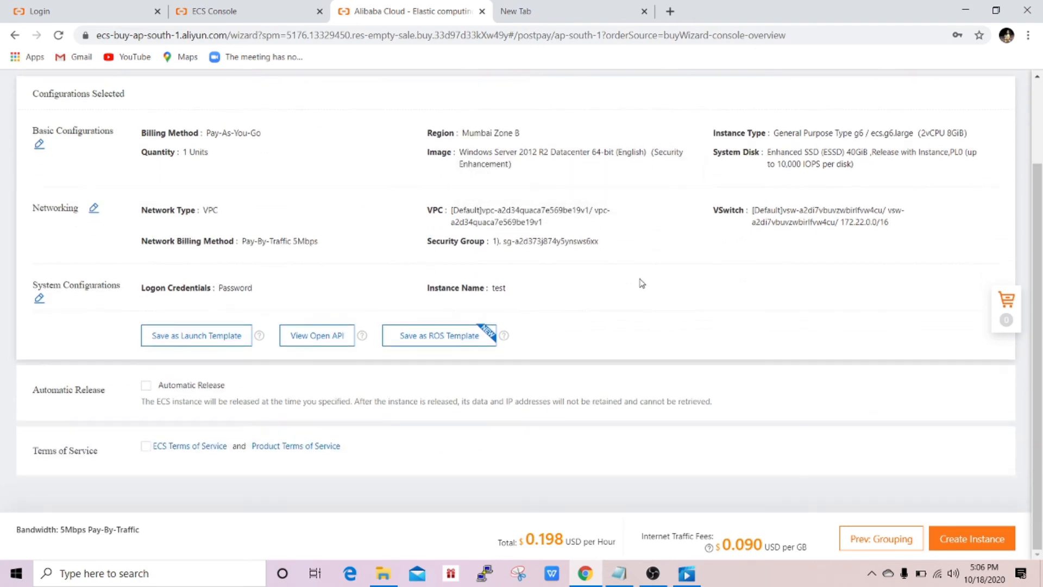
pyautogui.click(146, 448)
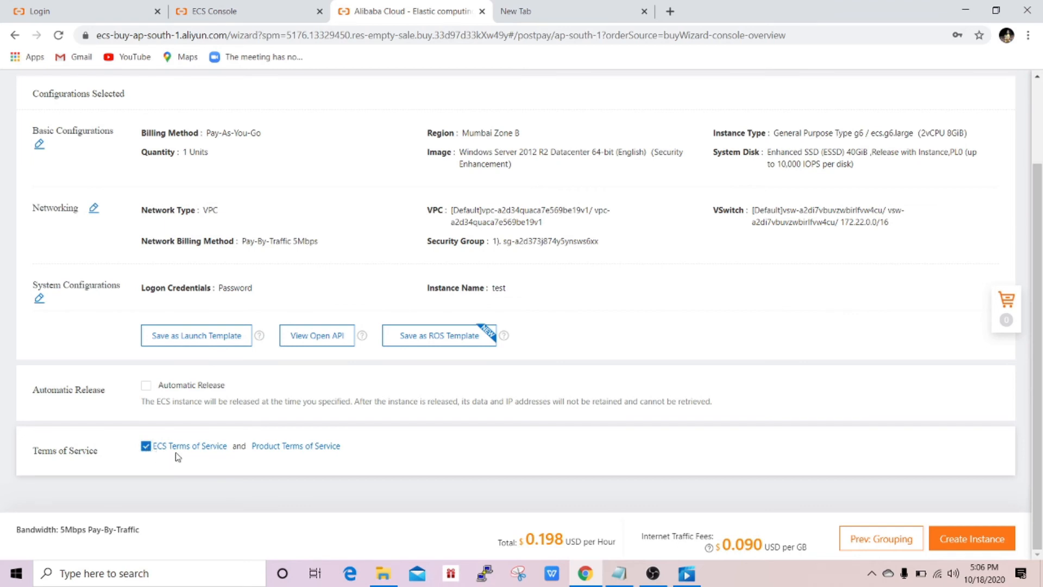
pyautogui.click(965, 540)
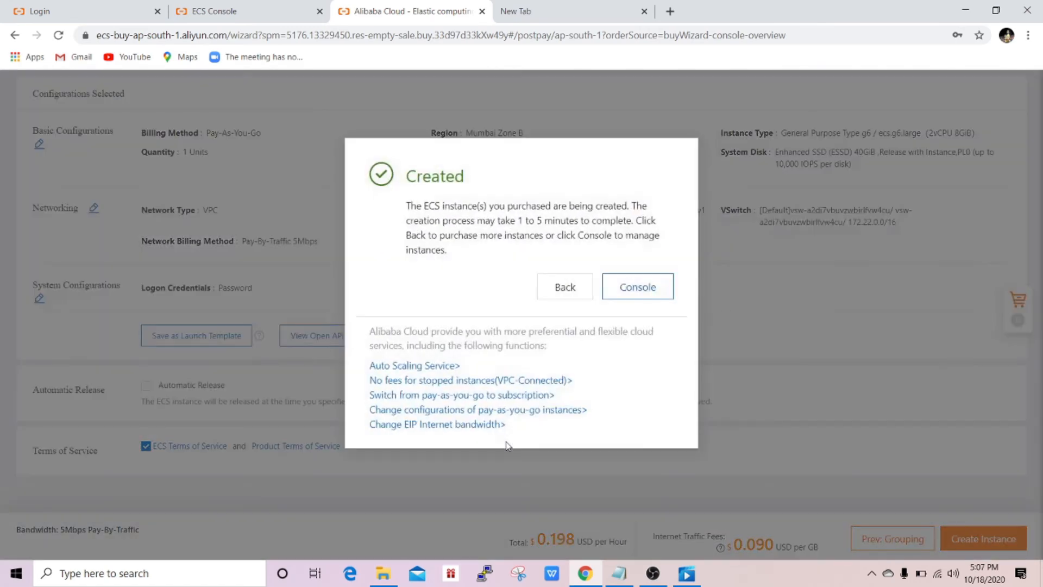
# - Go to the Instances list and refresh until instance 'test' shows Running
pyautogui.click(629, 293)
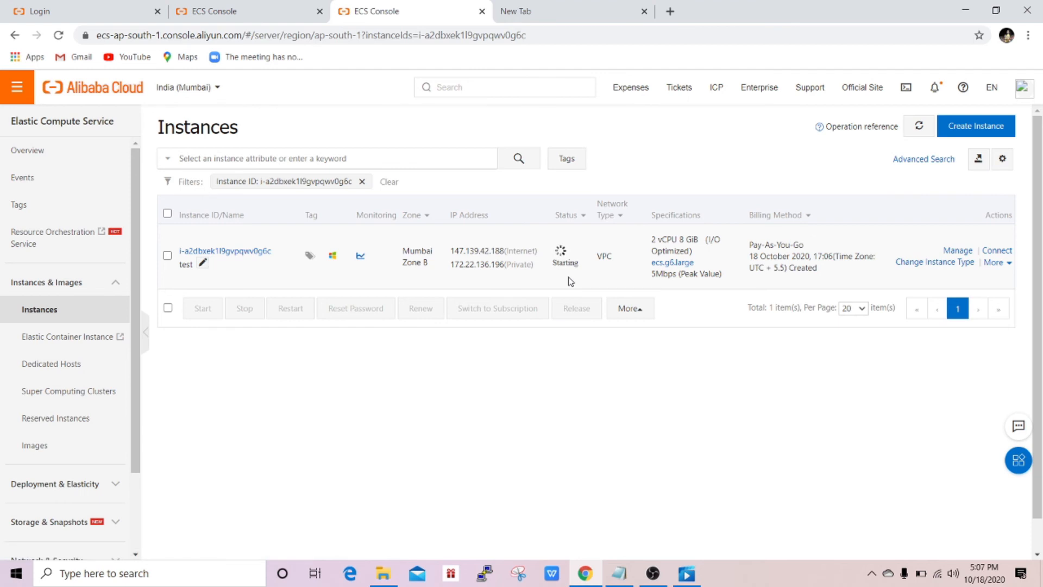
pyautogui.click(917, 127)
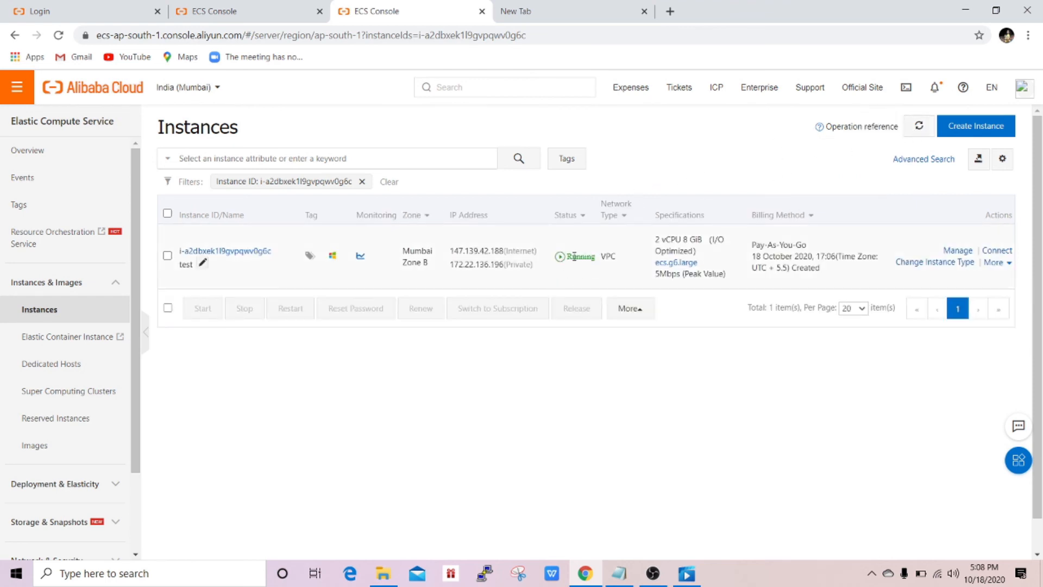
pyautogui.moveTo(566, 253); pyautogui.dragTo(597, 258)
pyautogui.click(598, 248)
# - Start a VNC connection to 'test' and copy the one-time VNC password shown
pyautogui.click(996, 251)
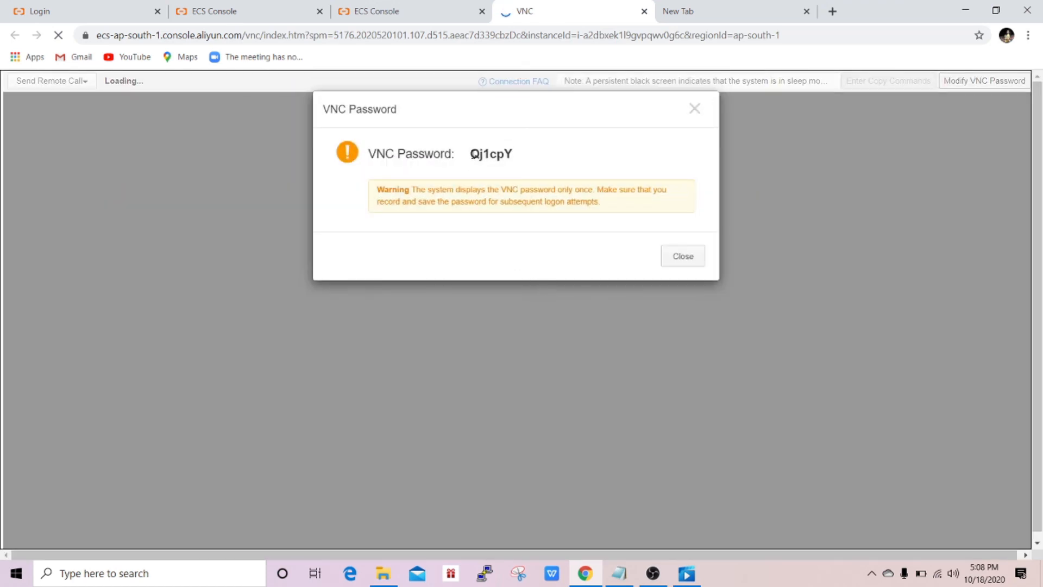
pyautogui.moveTo(471, 152); pyautogui.dragTo(526, 157)
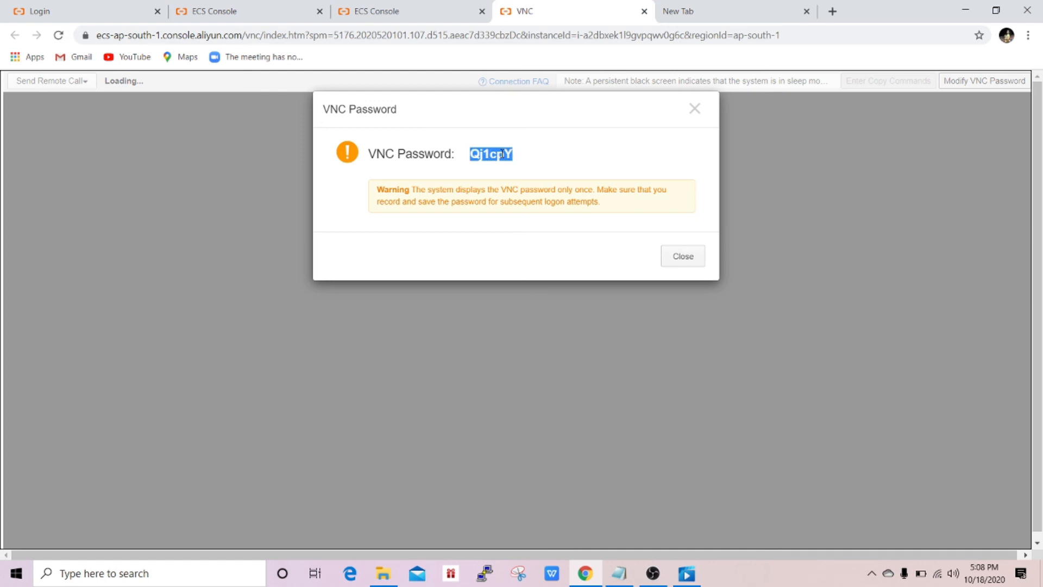
pyautogui.rightClick(496, 153)
pyautogui.click(516, 163)
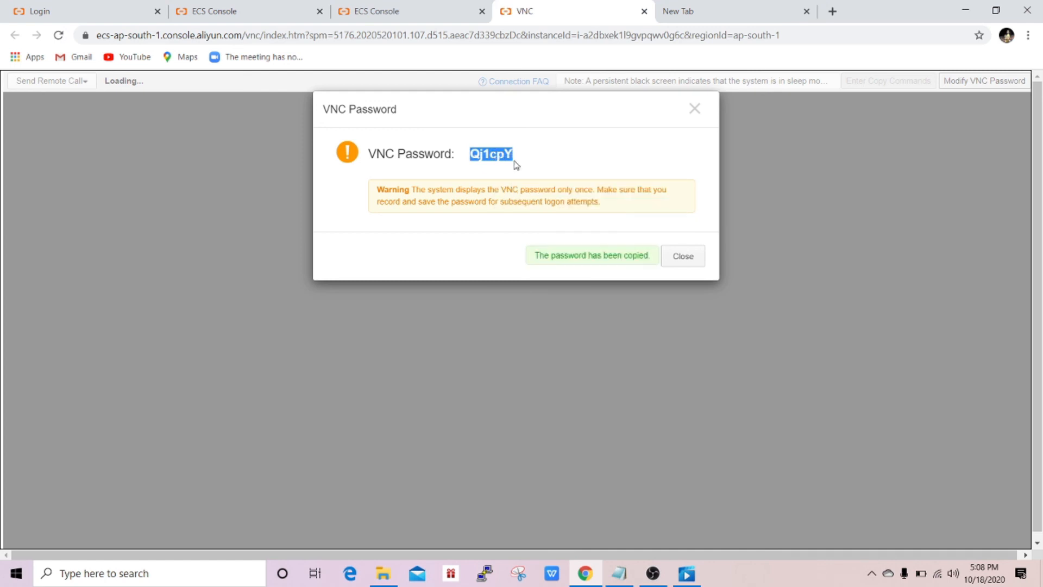
pyautogui.click(547, 156)
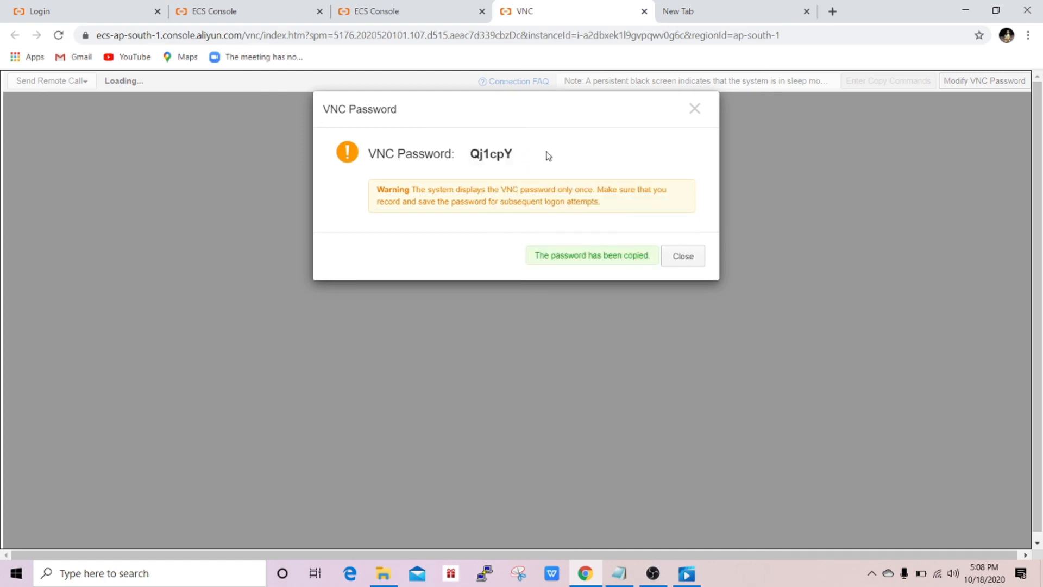
pyautogui.click(683, 257)
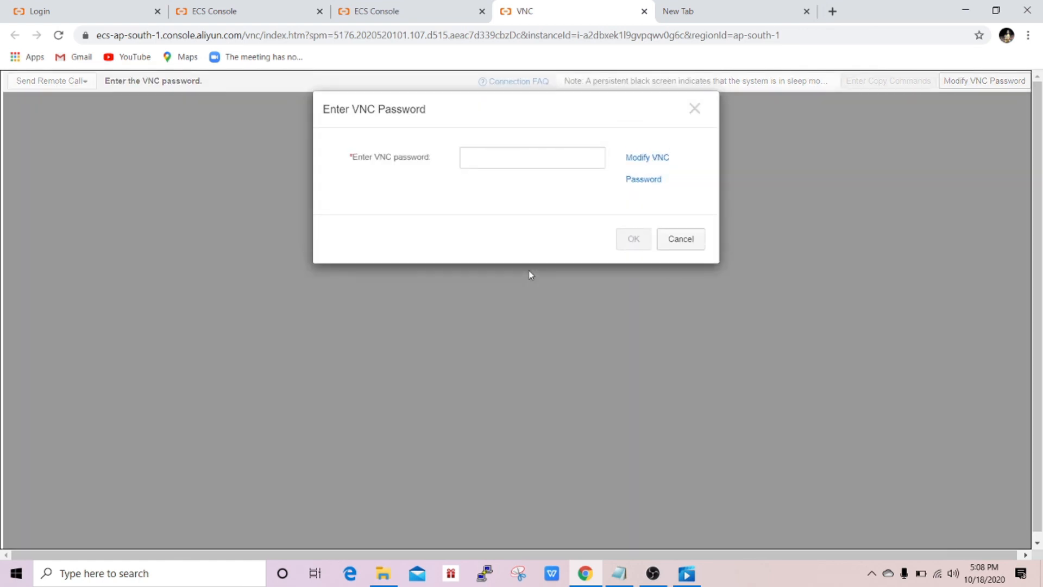
# - Paste the copied VNC password and confirm to open the remote session
pyautogui.rightClick(480, 158)
pyautogui.click(516, 303)
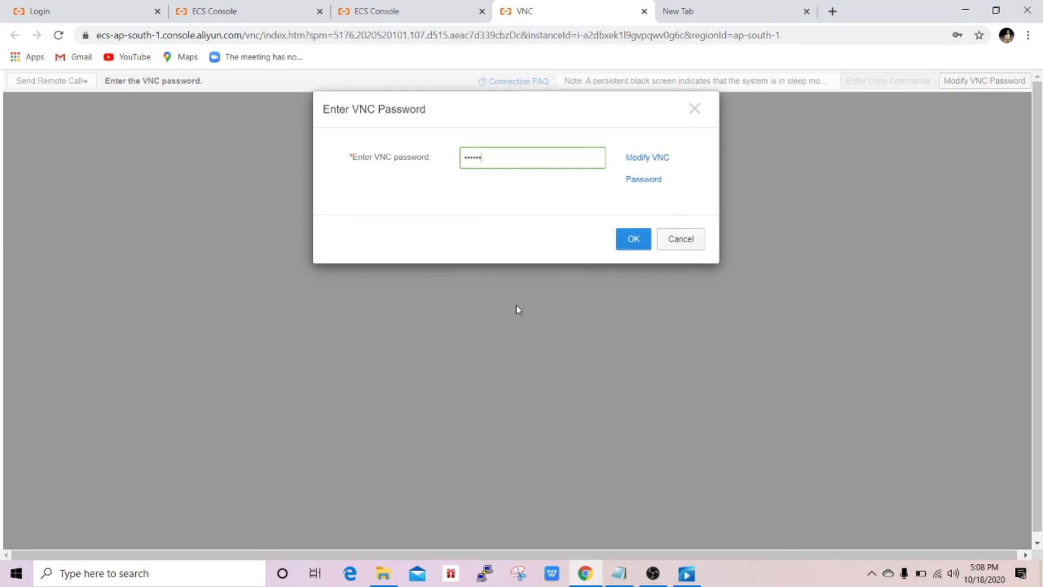
pyautogui.click(629, 239)
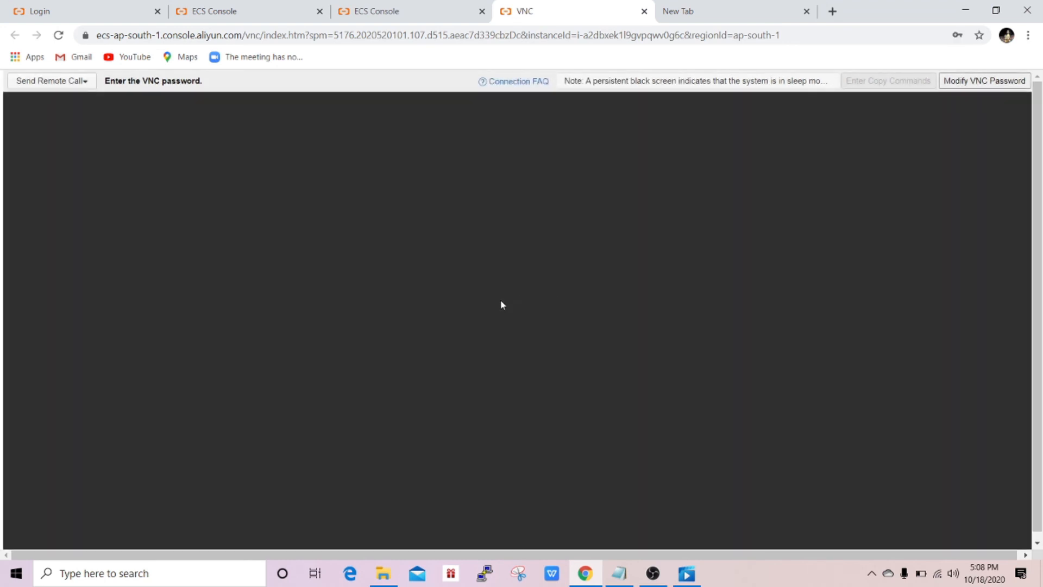